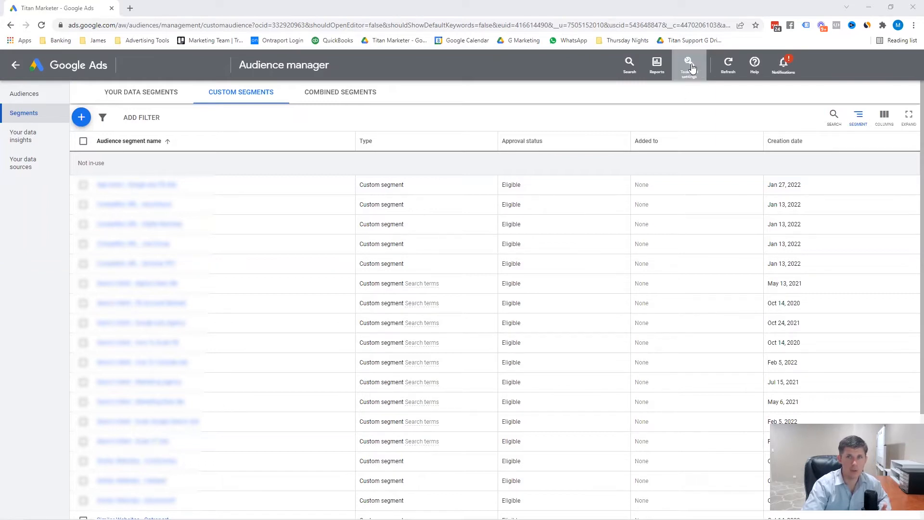
left_click(686, 69)
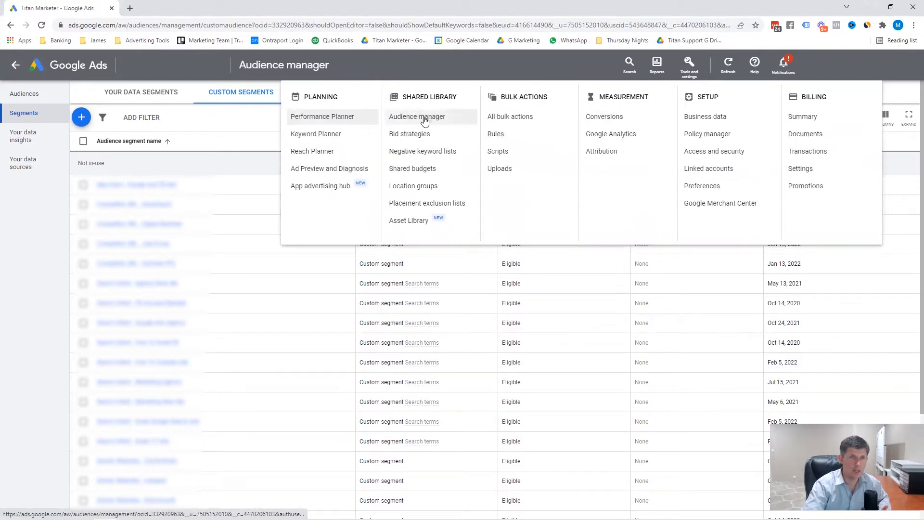
left_click(259, 127)
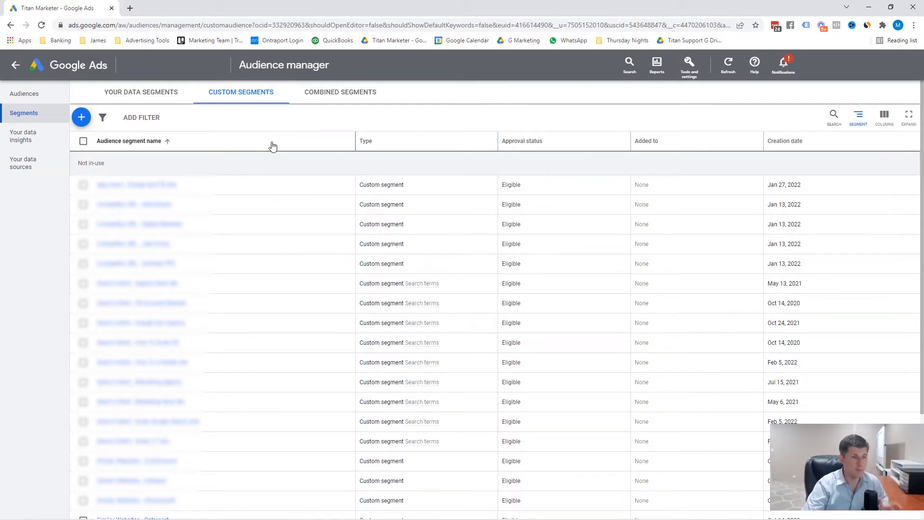
mouse_move(170, 186)
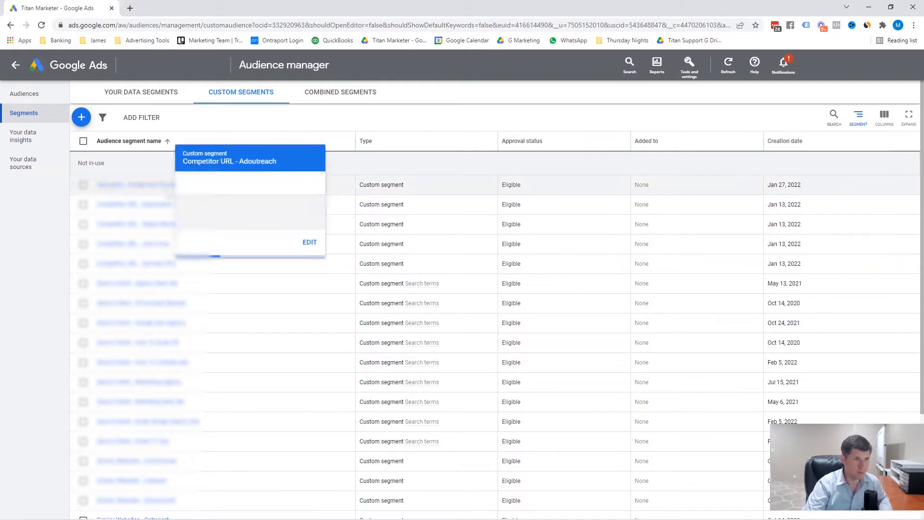
Create a custom segment named "workout search intent" that includes people who searched for any of these terms on Google
left_click(80, 120)
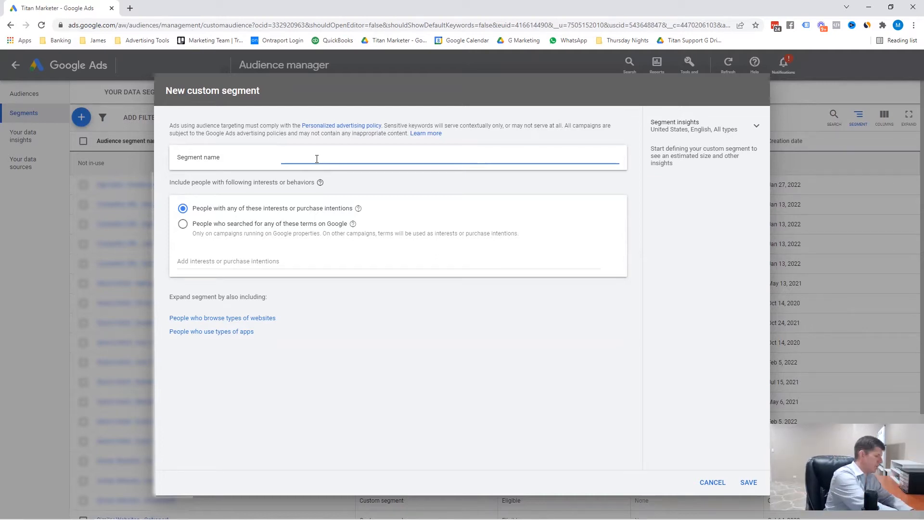
type("workout search intent")
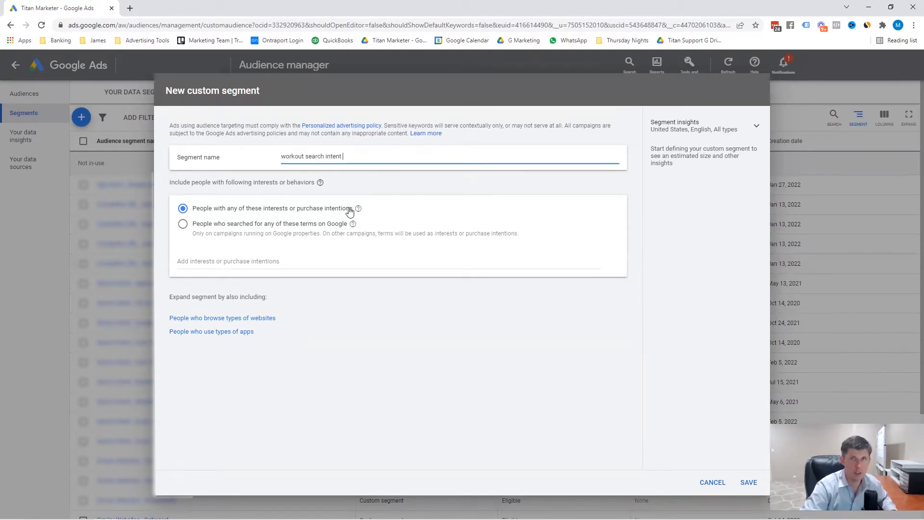
left_click(251, 261)
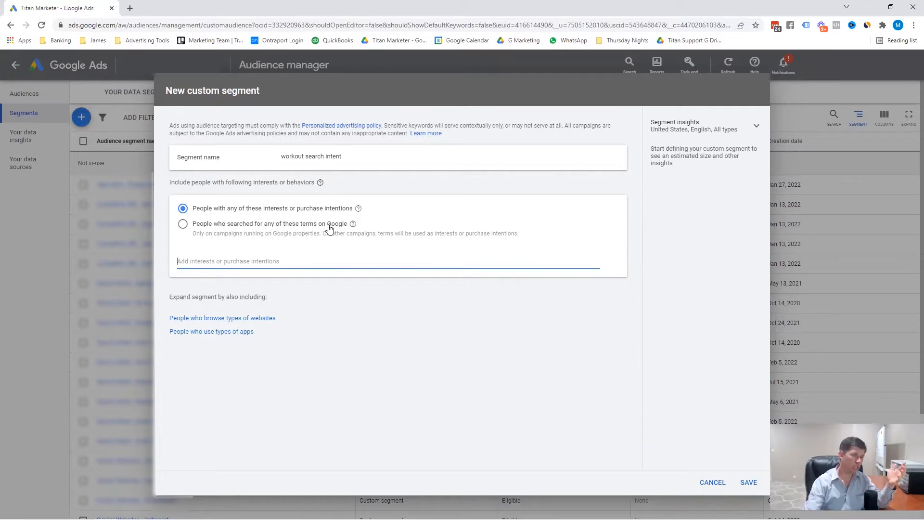
left_click(183, 225)
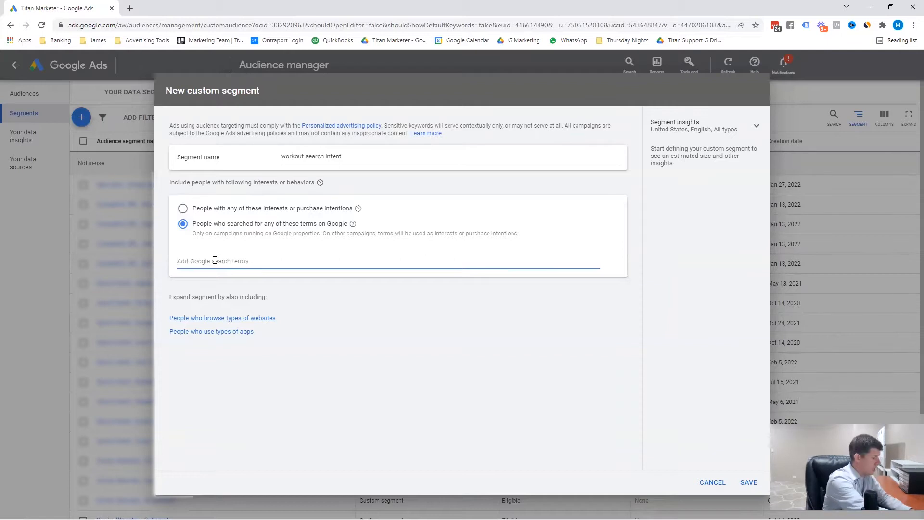
Add the Google search terms "Best workout plans", "easy workout plans" and "workout plans for lazy people" to the segment
type("Be")
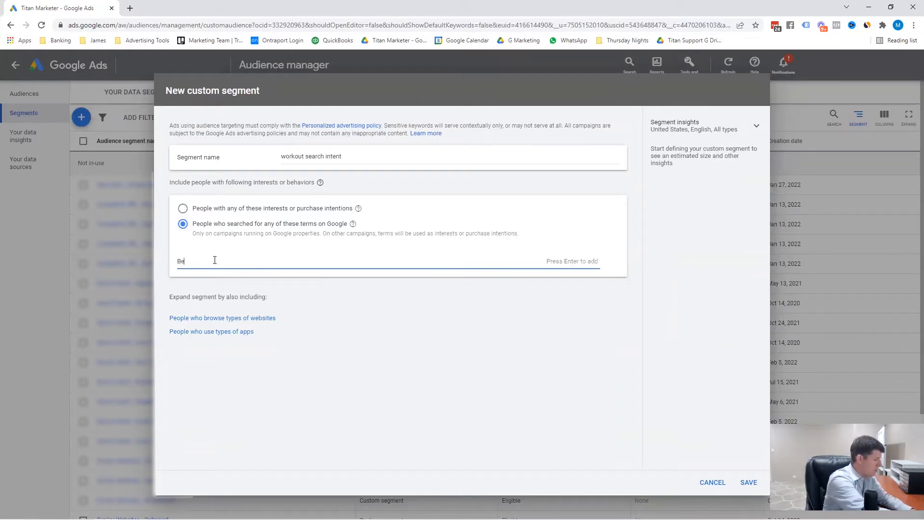
type("st workout plans")
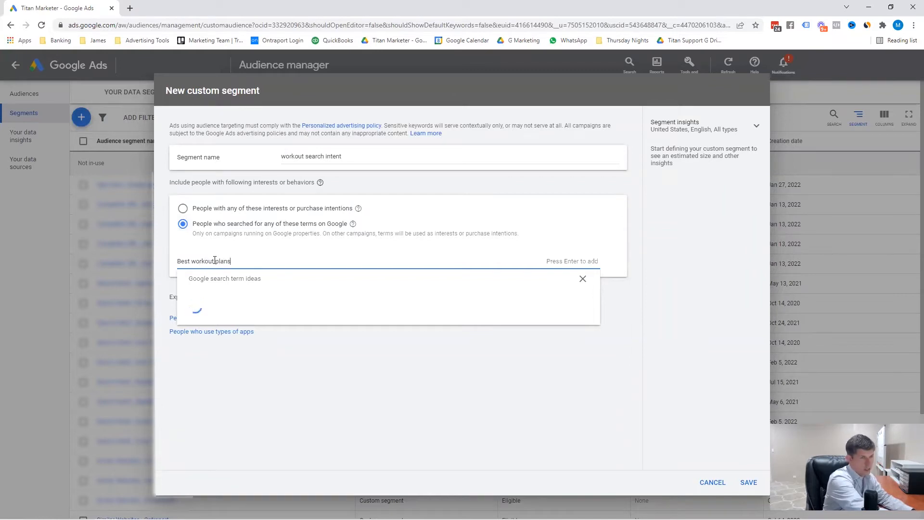
key("Return")
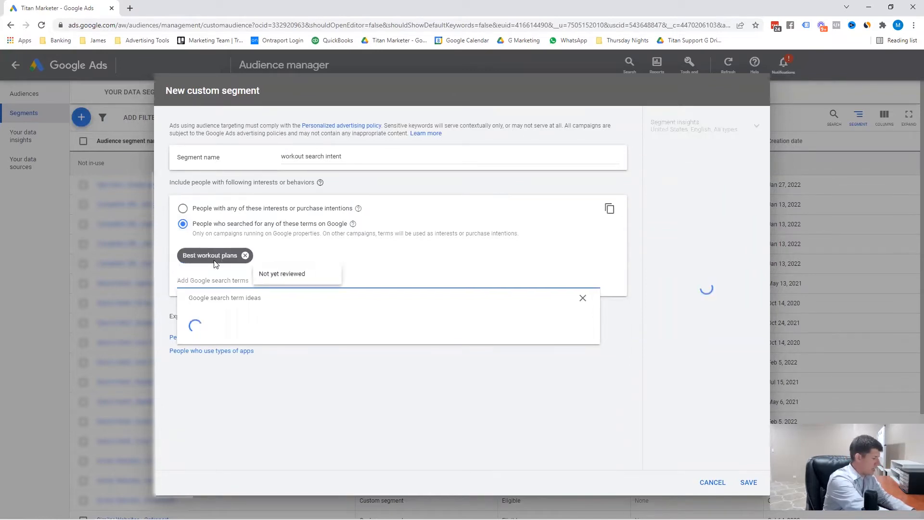
type("easy wo")
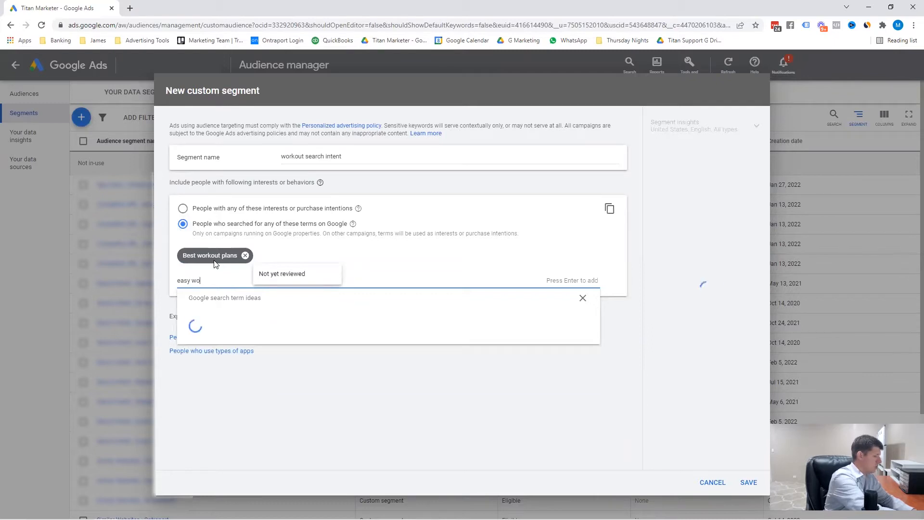
type("rkout plans")
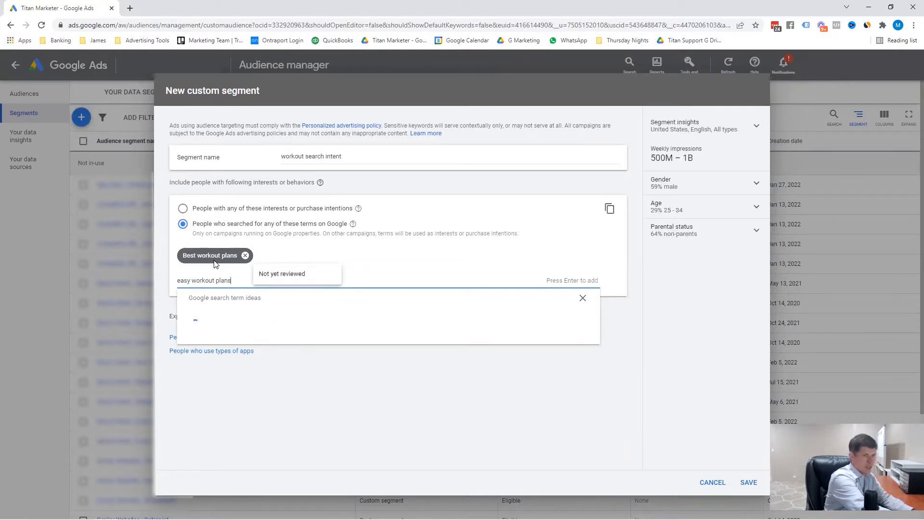
key("Return")
type("wor")
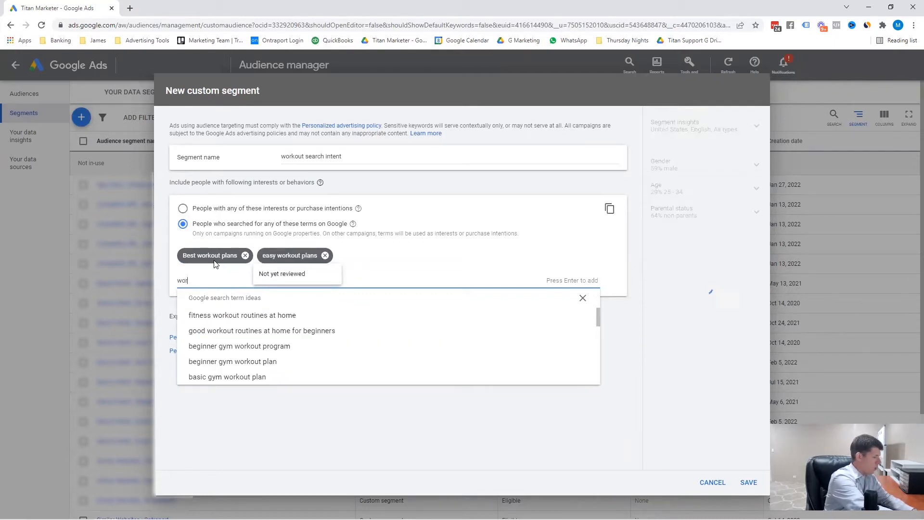
type("kout plans fo")
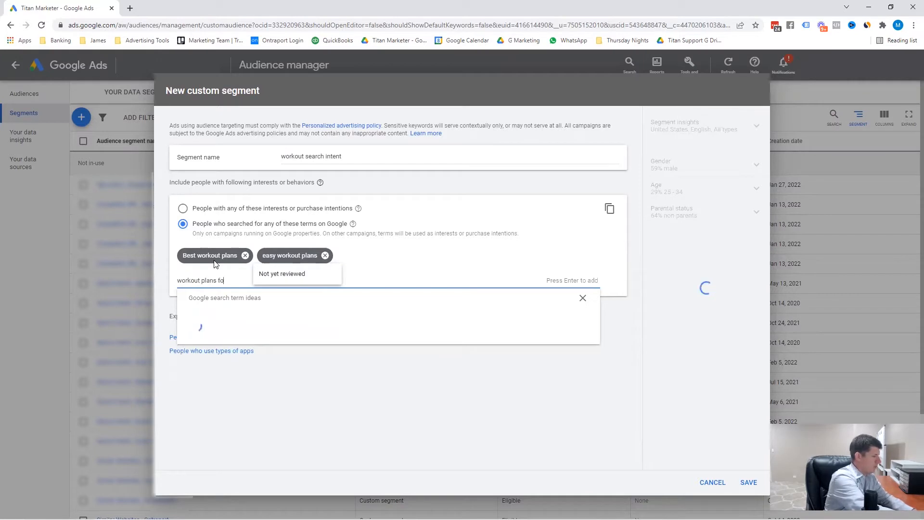
type("r lazy peop")
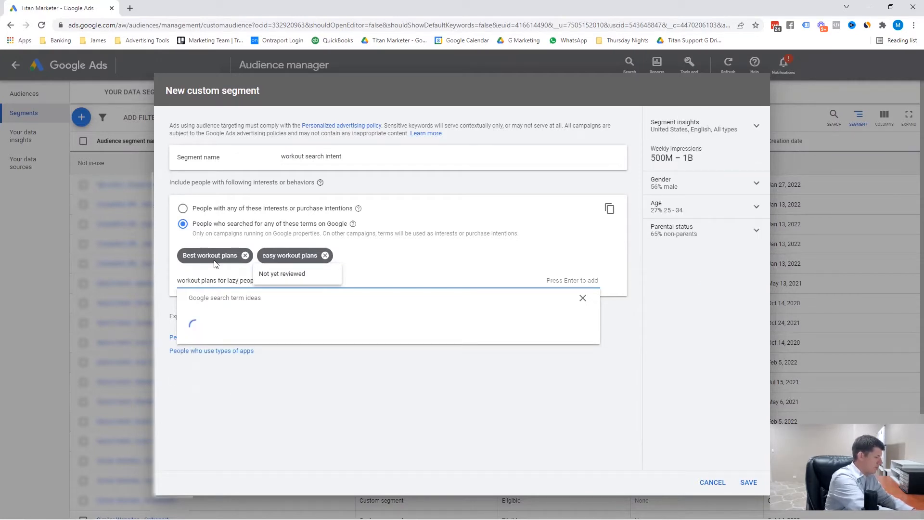
type("le")
key("Return")
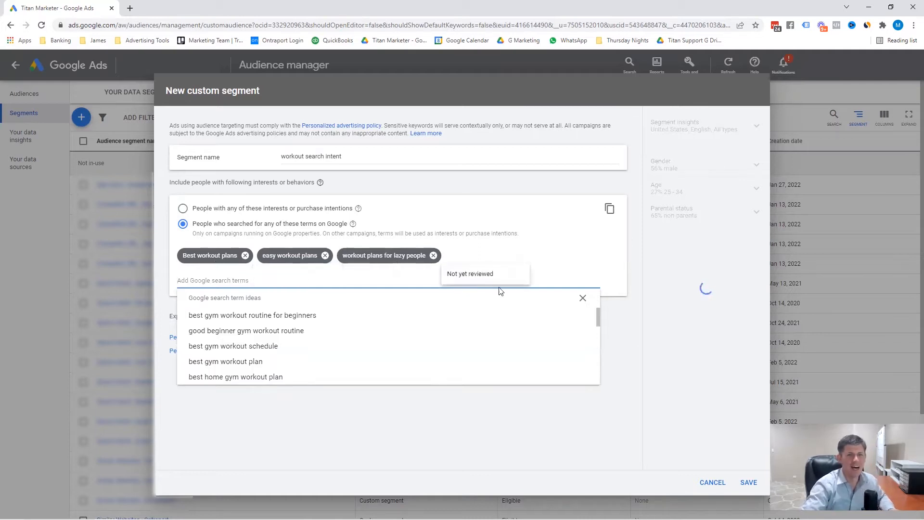
left_click(498, 417)
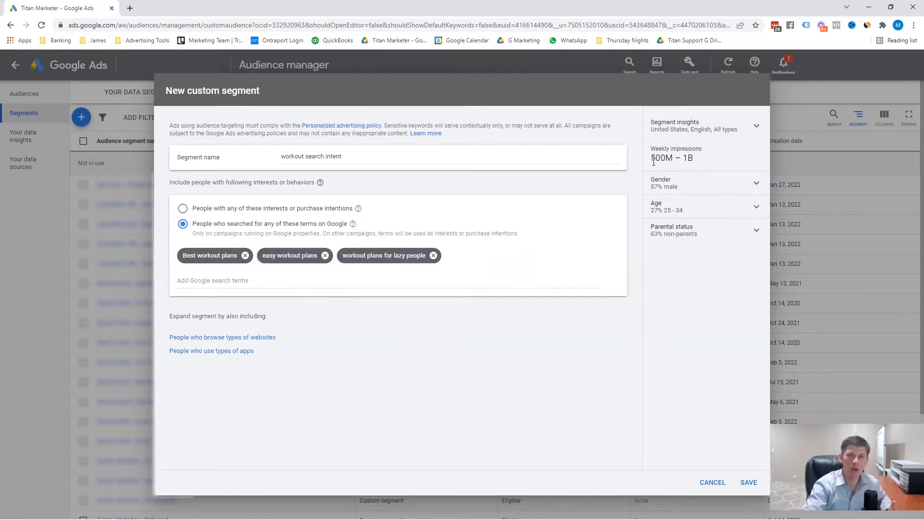
Expand the segment insights settings and set the campaign type to Video
left_click_drag(653, 158, 704, 163)
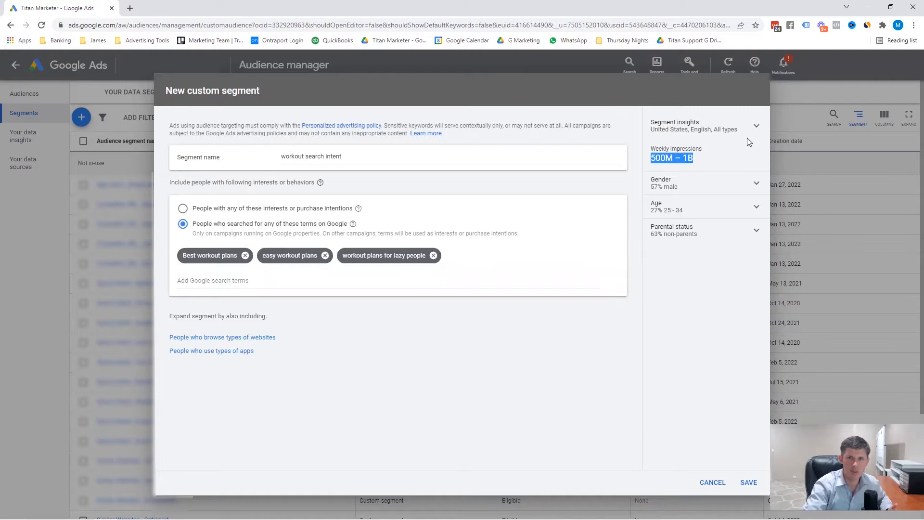
left_click(756, 128)
left_click(756, 128)
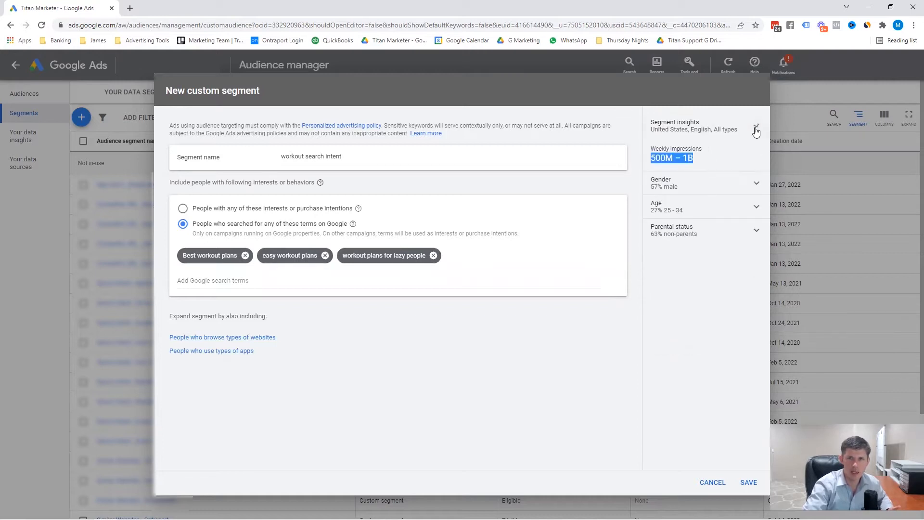
left_click(757, 128)
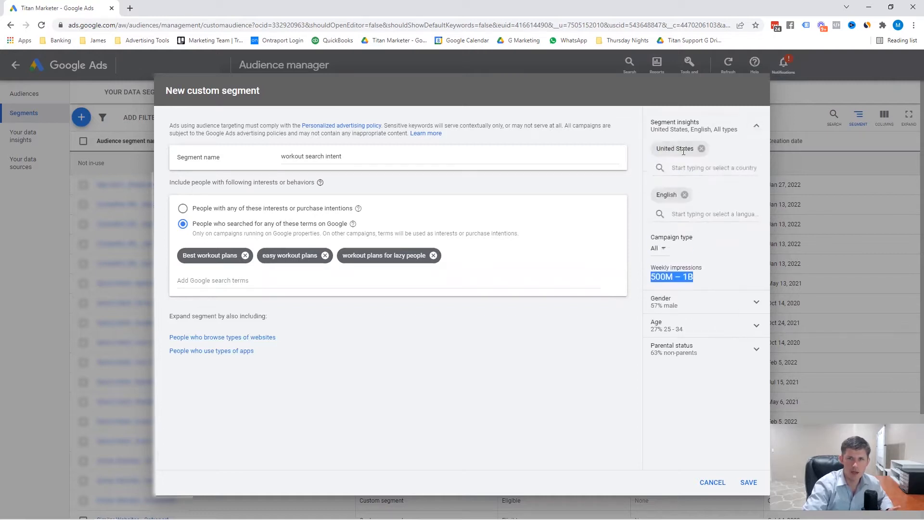
left_click(661, 248)
left_click(668, 293)
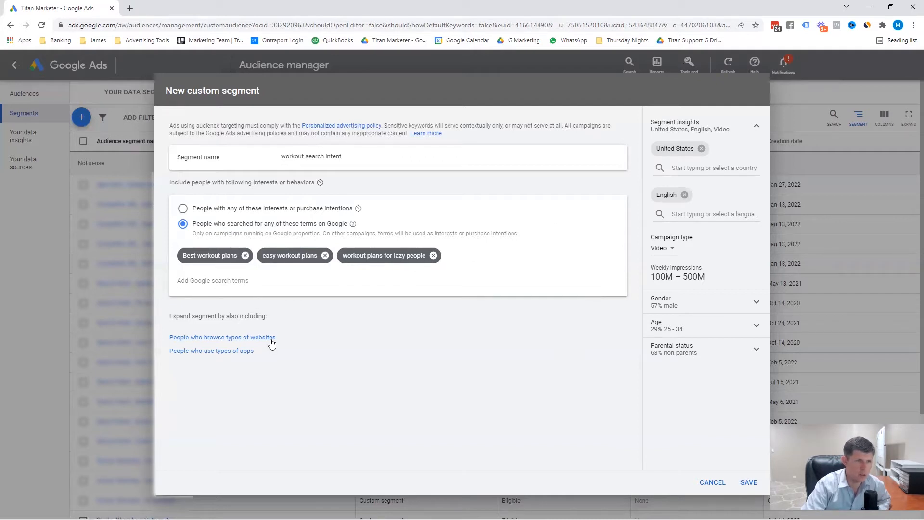
left_click(255, 339)
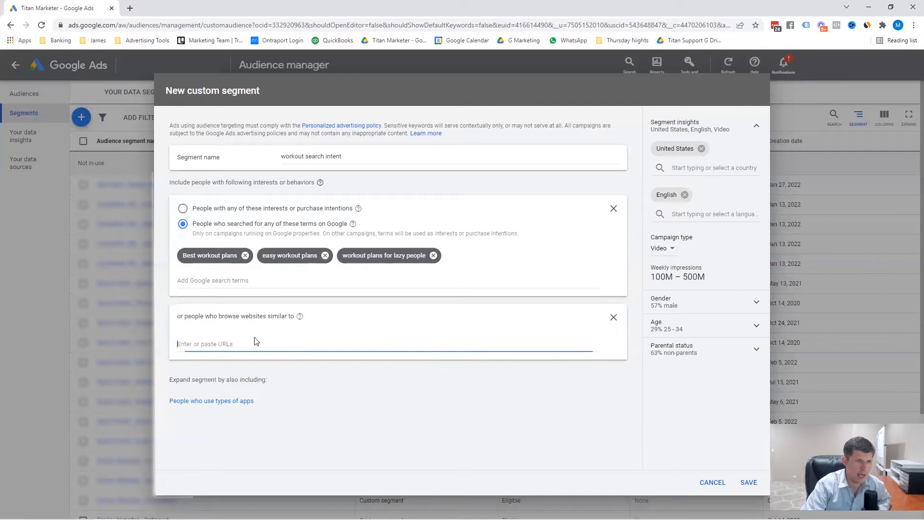
left_click(613, 208)
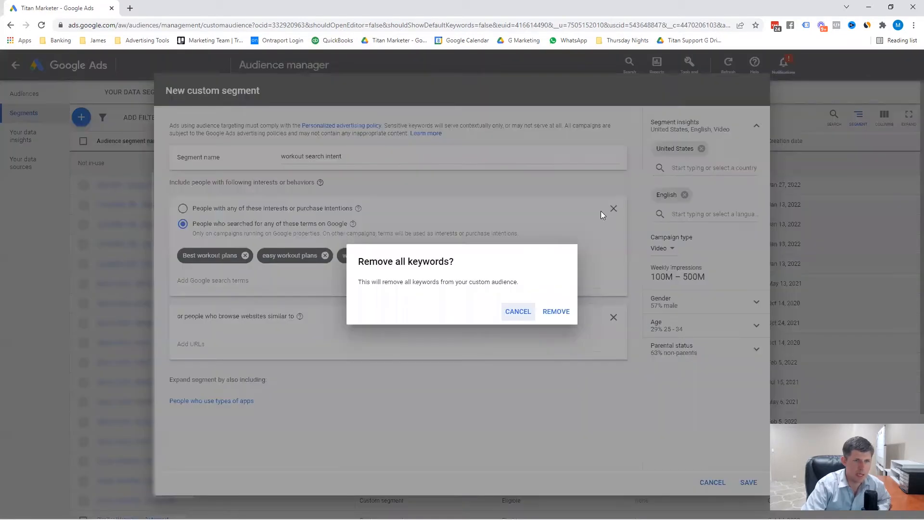
left_click(553, 313)
left_click(202, 236)
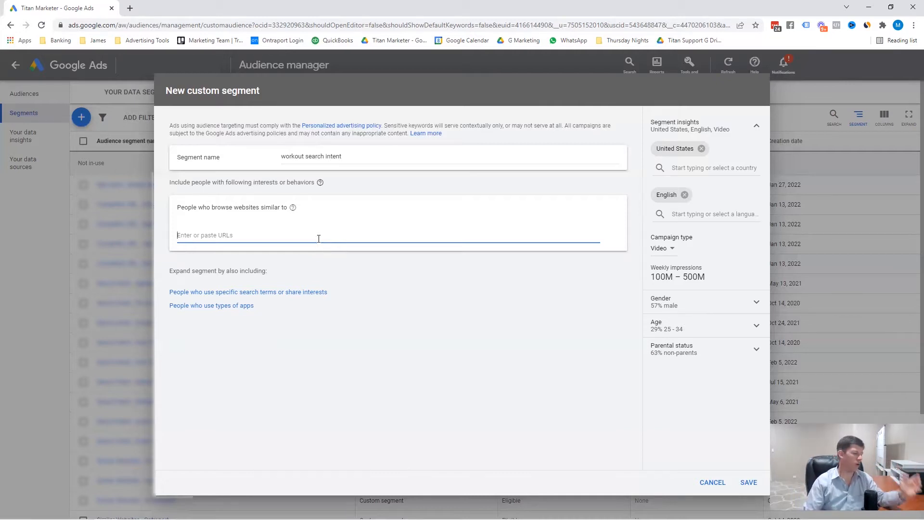
type("www.menshealth.com")
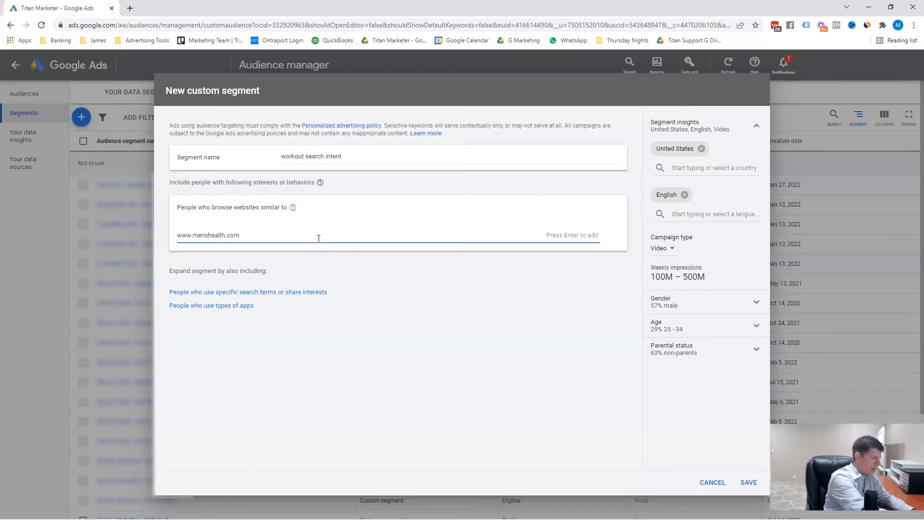
key("Return")
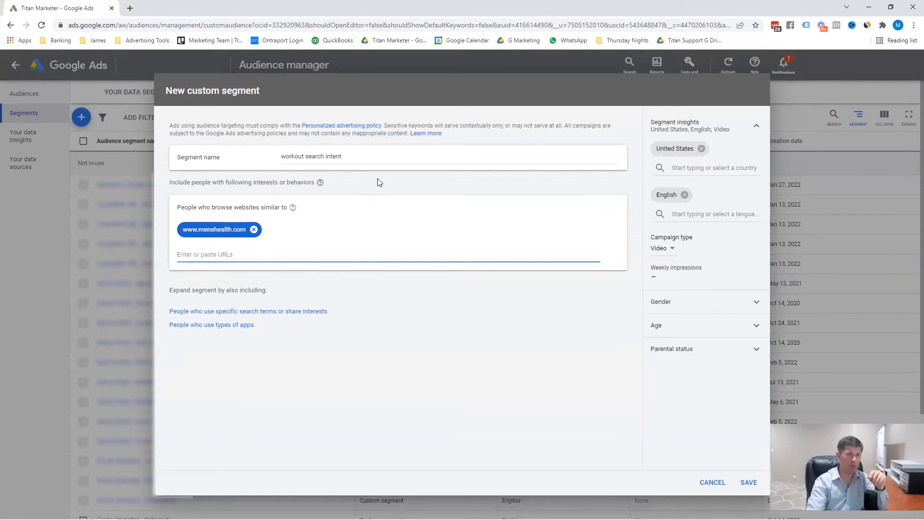
Rename the custom segment as "workout websites"
left_click_drag(375, 158, 226, 153)
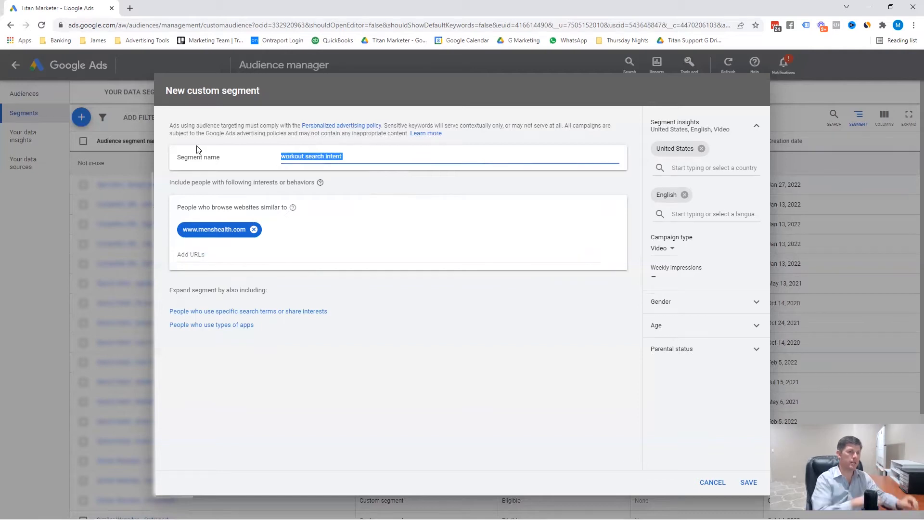
type("workout ")
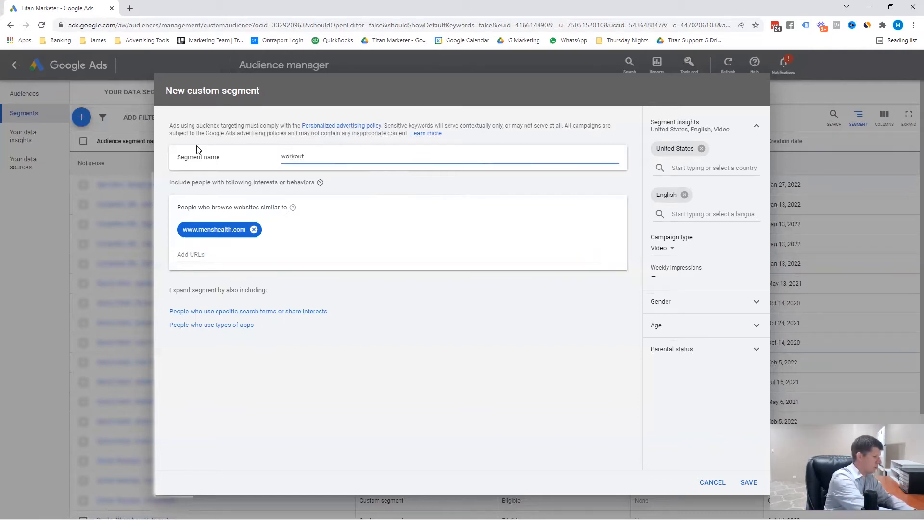
type("websites")
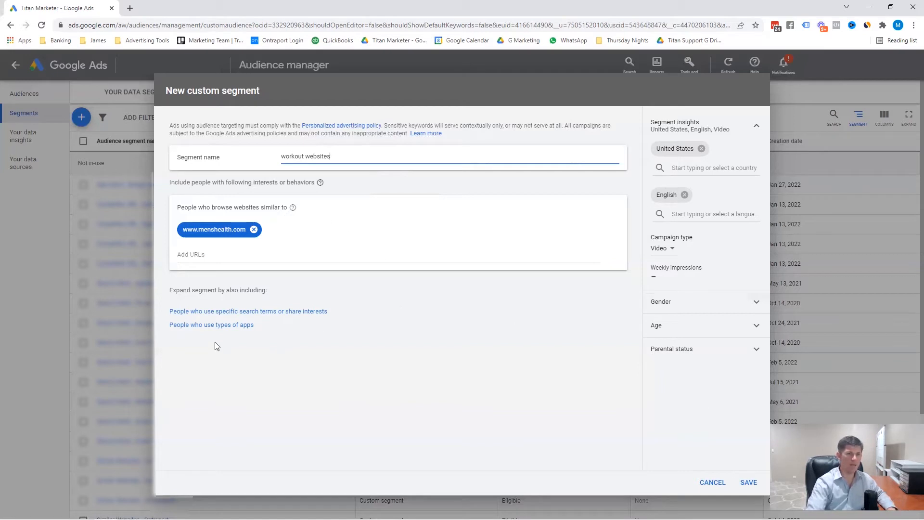
Expand the segment with people who use types of apps and remove all websites from it
left_click(223, 326)
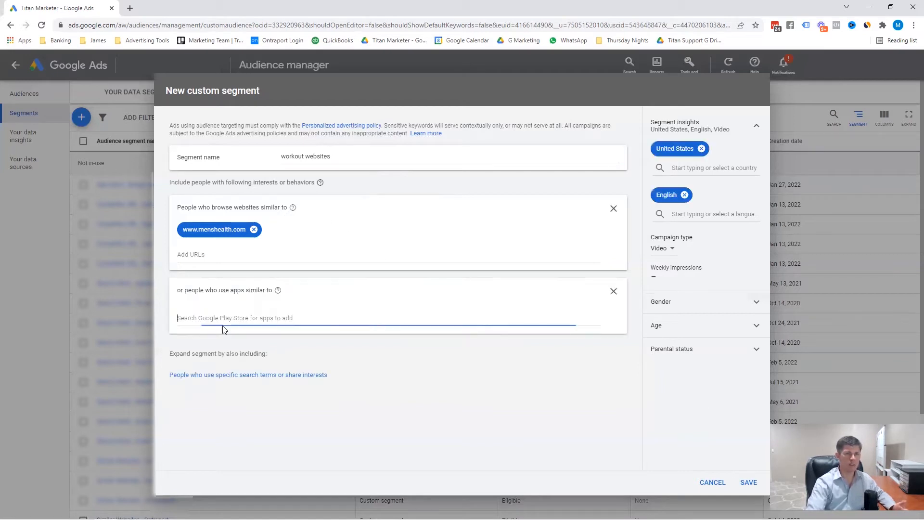
left_click(613, 208)
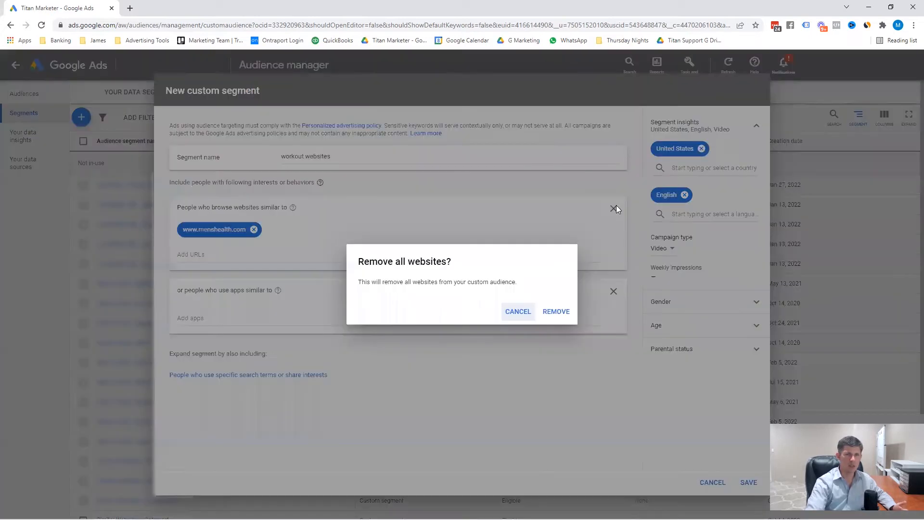
left_click(558, 310)
left_click(249, 235)
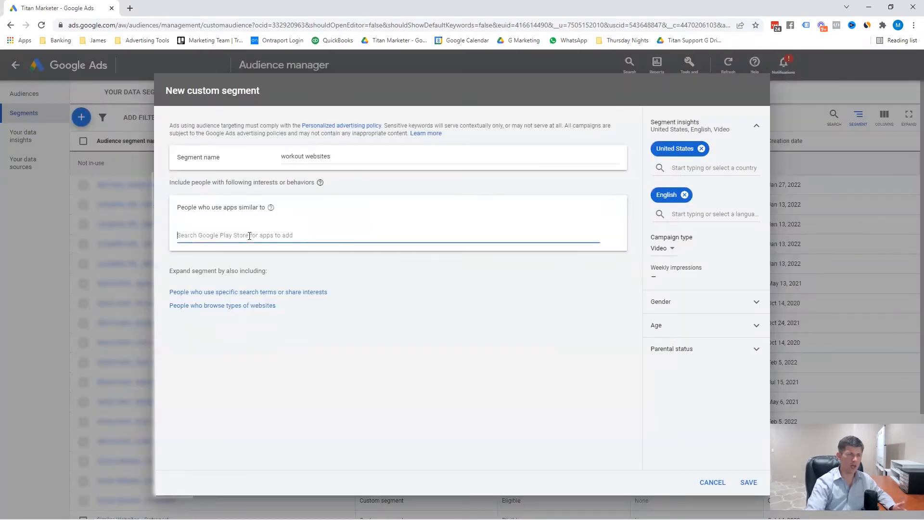
Search the Google Play Store for "workout" and add the first seven apps, from Home Workout - No Equipment through Strong Workout Tracker Gym Log
type("workout")
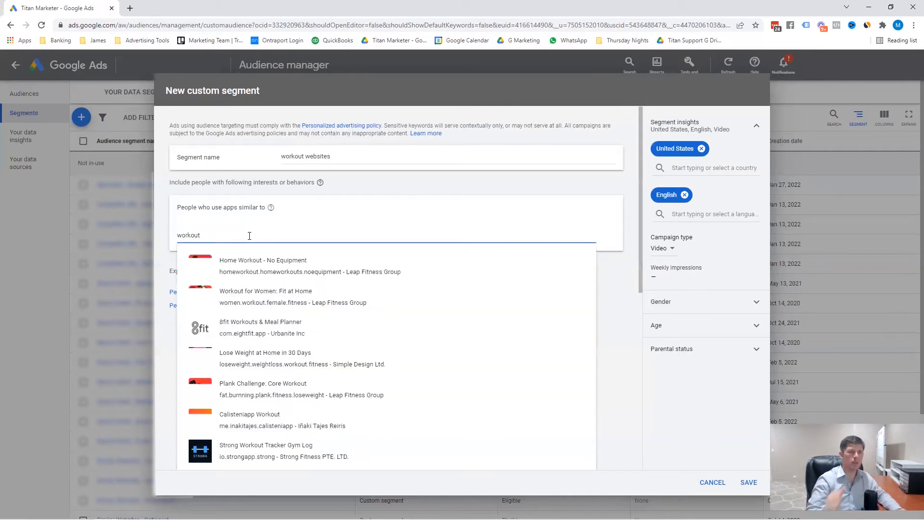
left_click(268, 267)
left_click(269, 271)
left_click(283, 297)
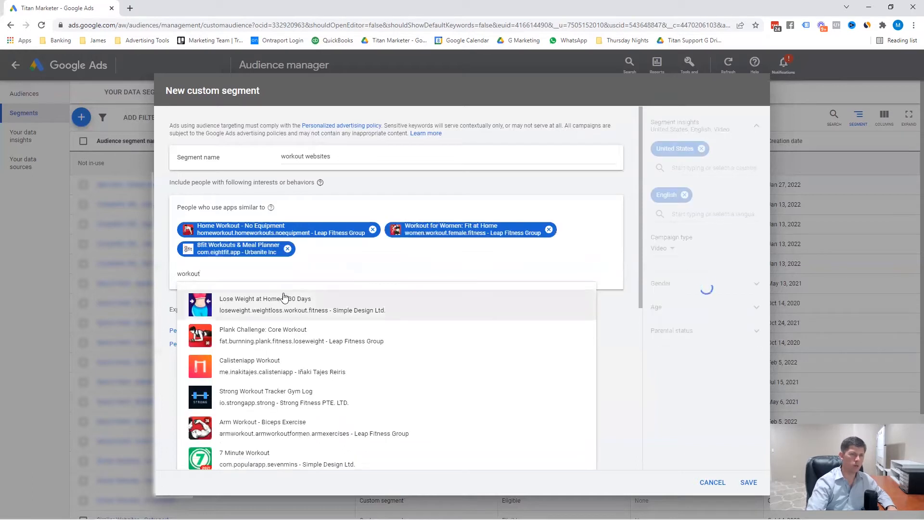
left_click(284, 298)
left_click(279, 318)
left_click(277, 330)
left_click(275, 342)
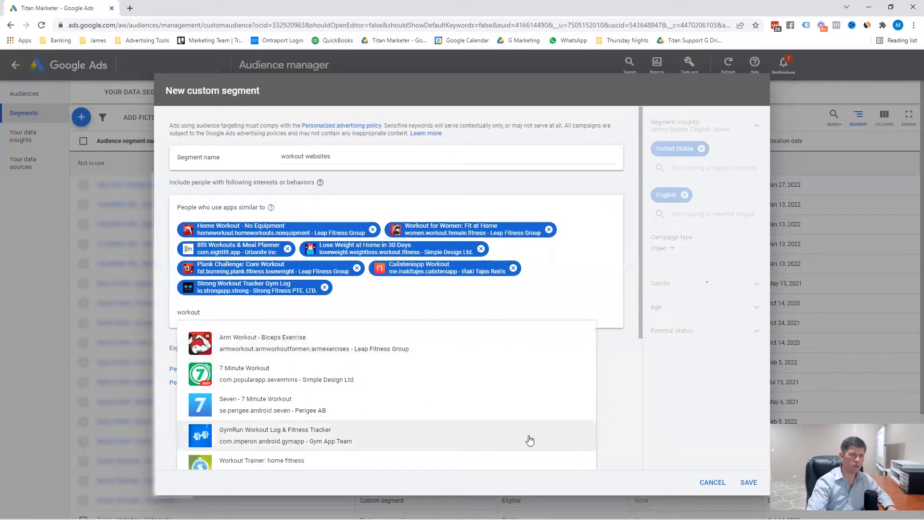
Discard the unsaved app-based custom segment and open the list of combined segments
left_click(605, 399)
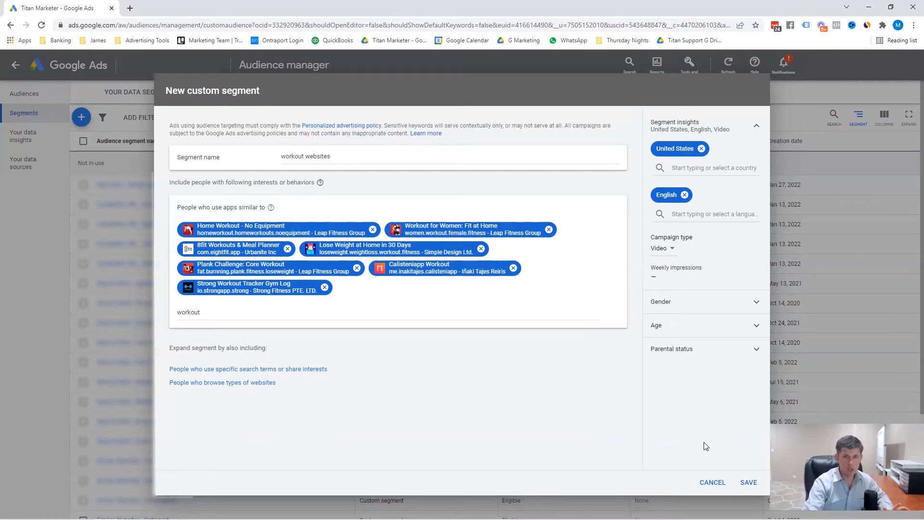
left_click(714, 483)
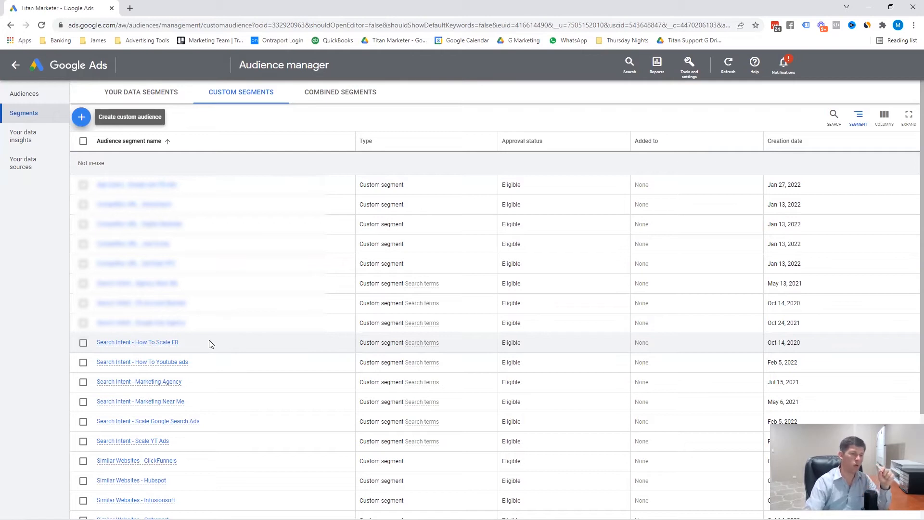
left_click(350, 92)
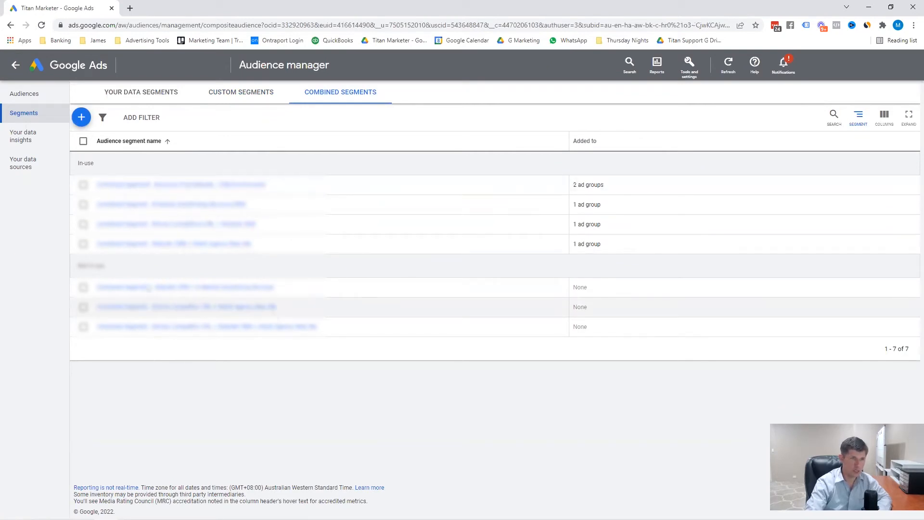
Start a new combined audience segment and name it "CS - Workout - Website/Search Intent"
left_click(82, 119)
left_click(150, 128)
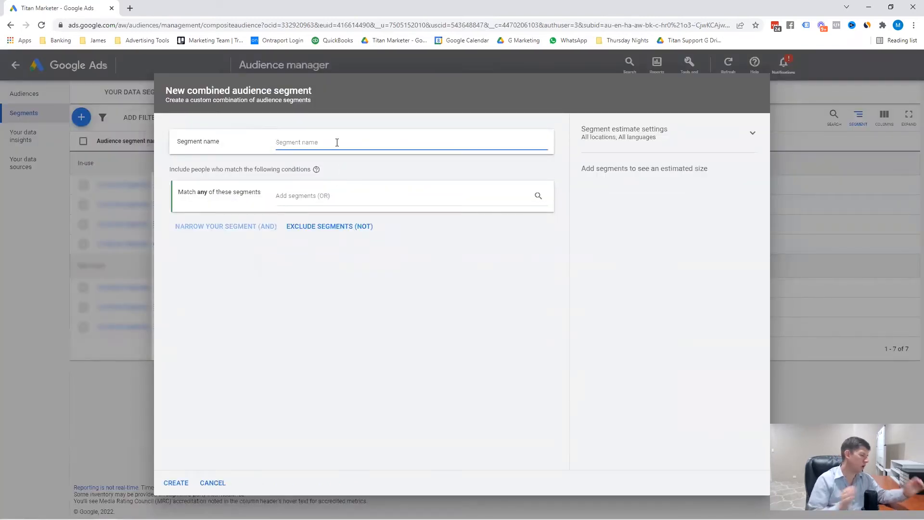
type("C")
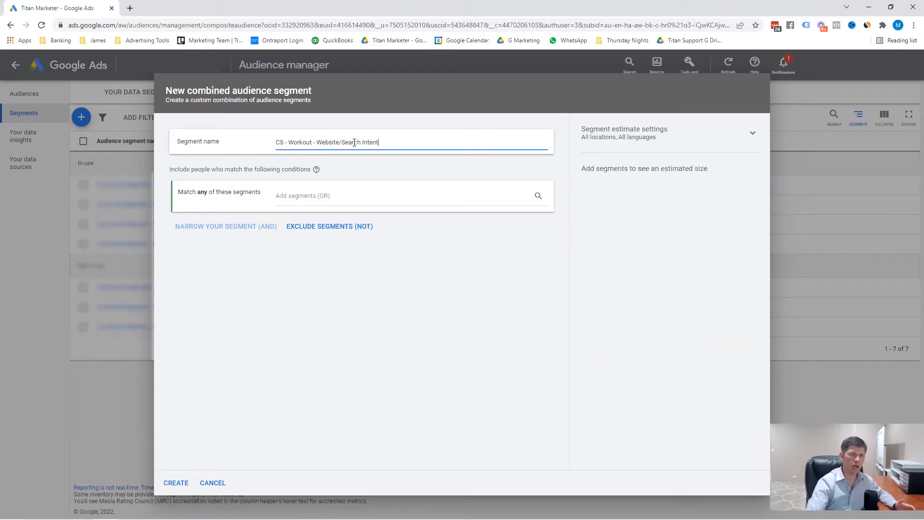
left_click_drag(342, 141, 390, 140)
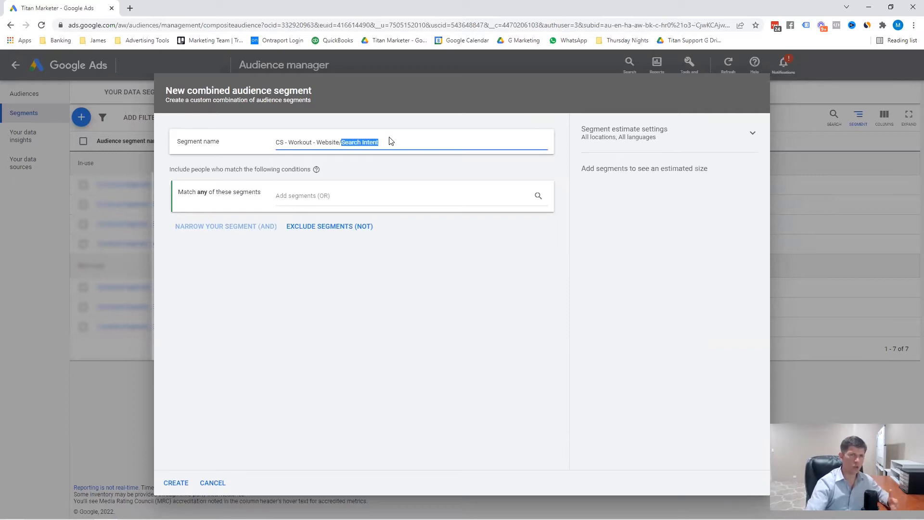
Add the custom audience segment "Workout plan audience" to the combined segment's first matching condition
left_click(332, 199)
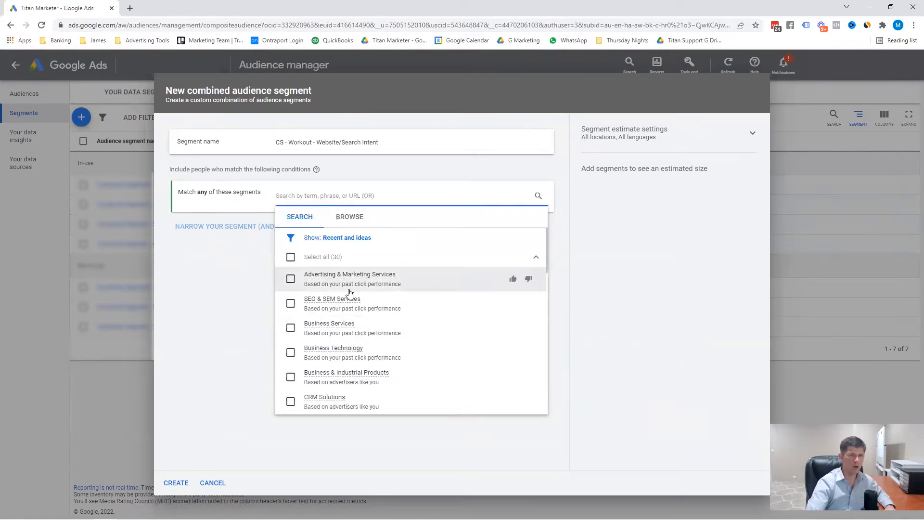
scroll(342, 361, "down", 3)
scroll(342, 363, "down", 3)
scroll(343, 368, "up", 6)
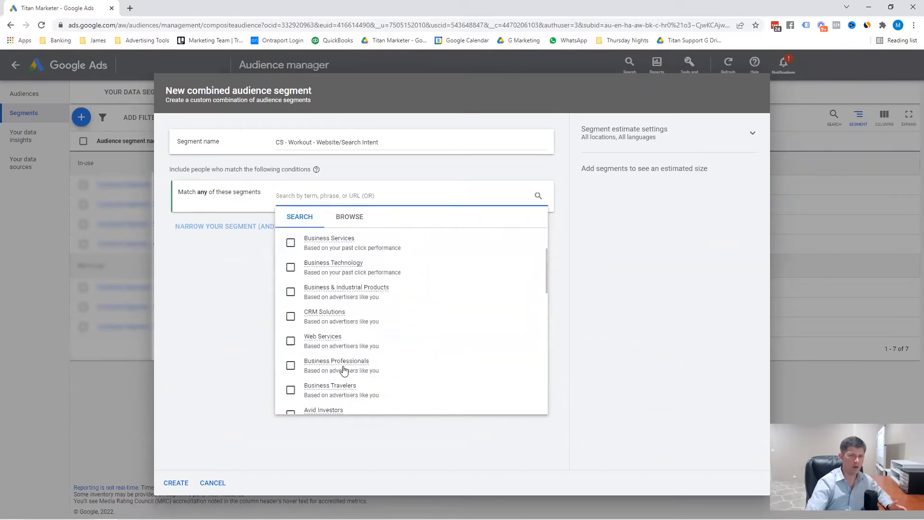
left_click(354, 217)
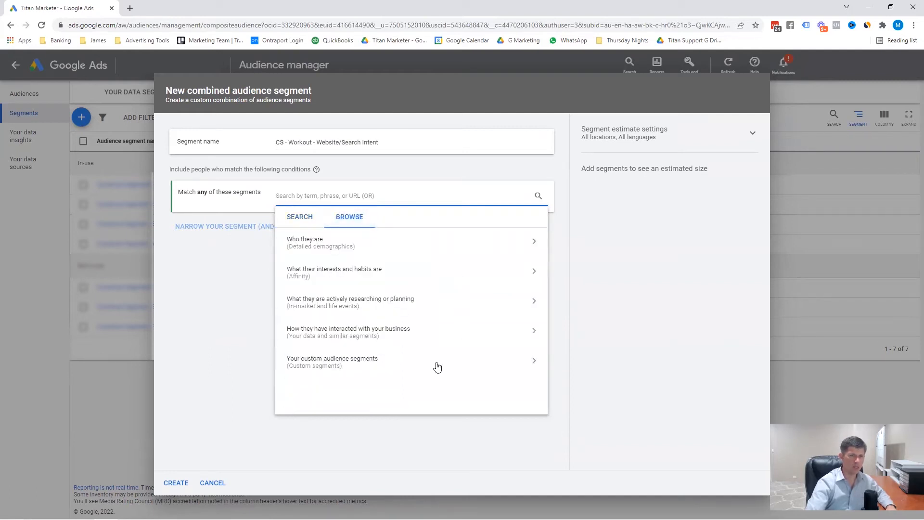
left_click(533, 362)
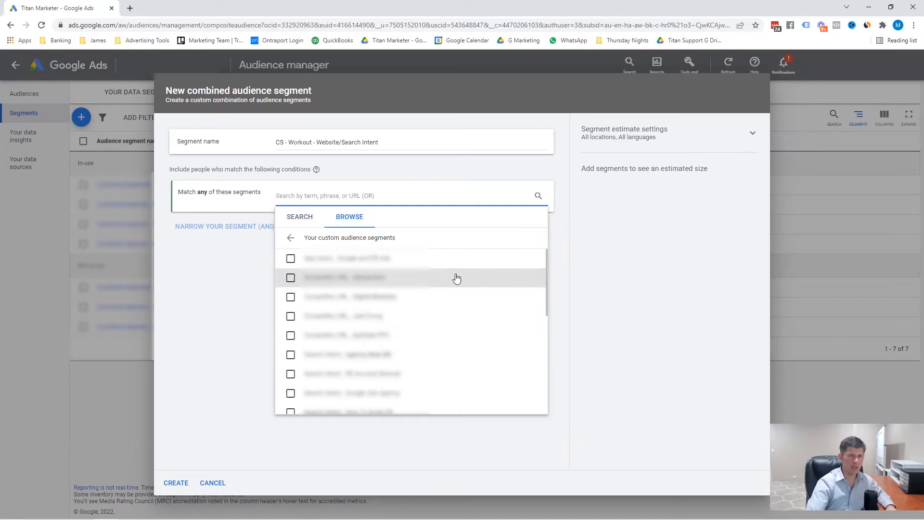
scroll(456, 278, "down", 5)
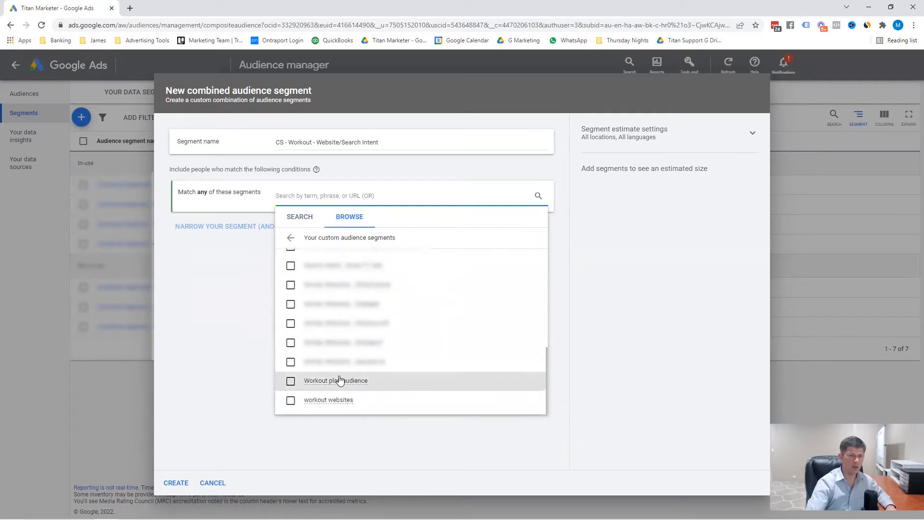
scroll(351, 369, "up", 1)
scroll(353, 375, "up", 5)
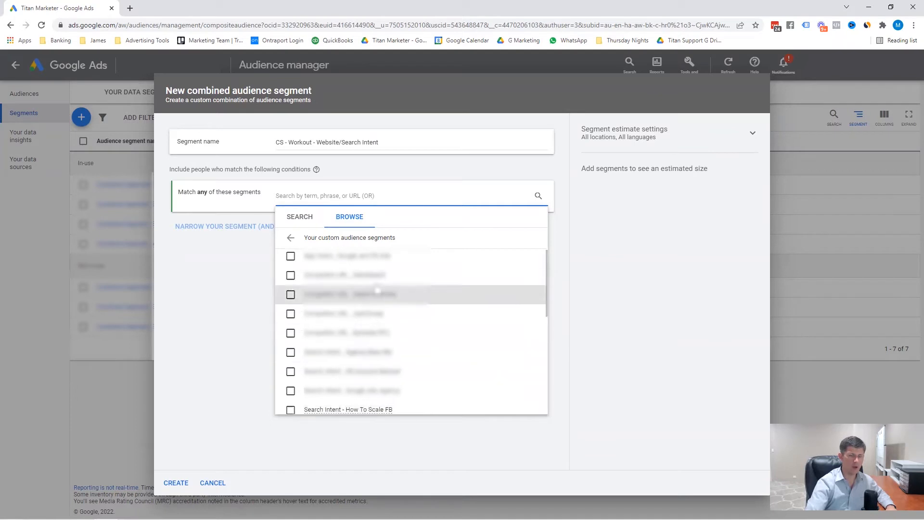
scroll(373, 274, "down", 5)
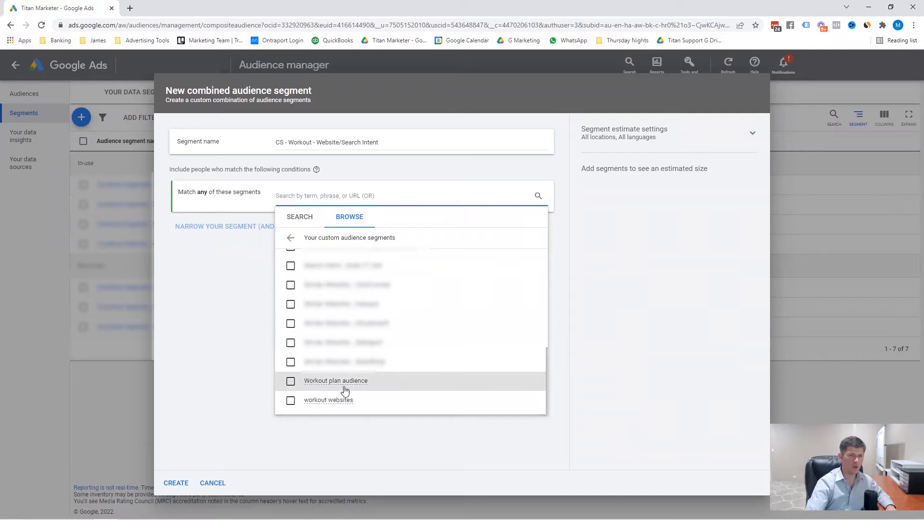
mouse_move(320, 384)
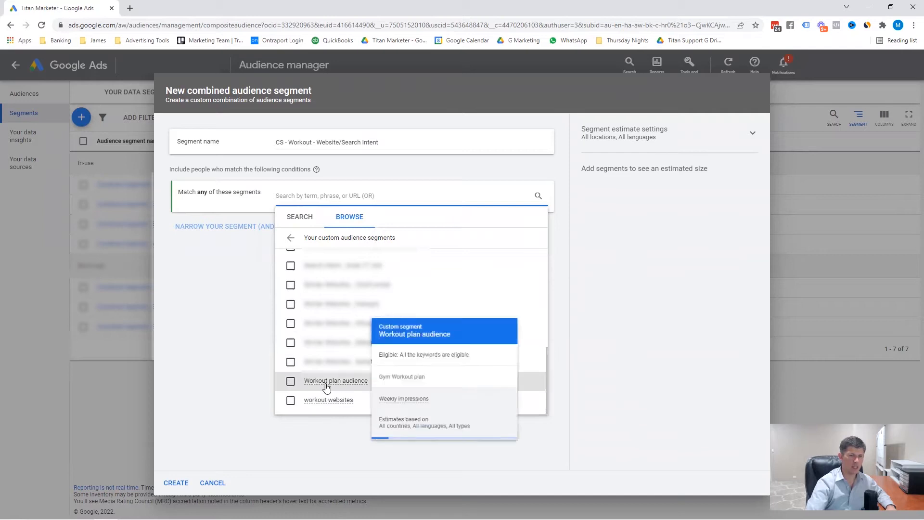
left_click(290, 382)
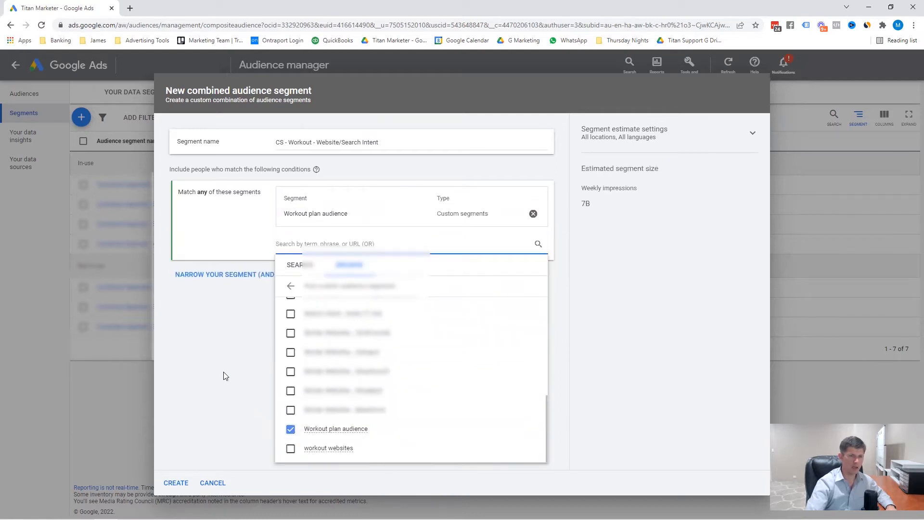
left_click(237, 391)
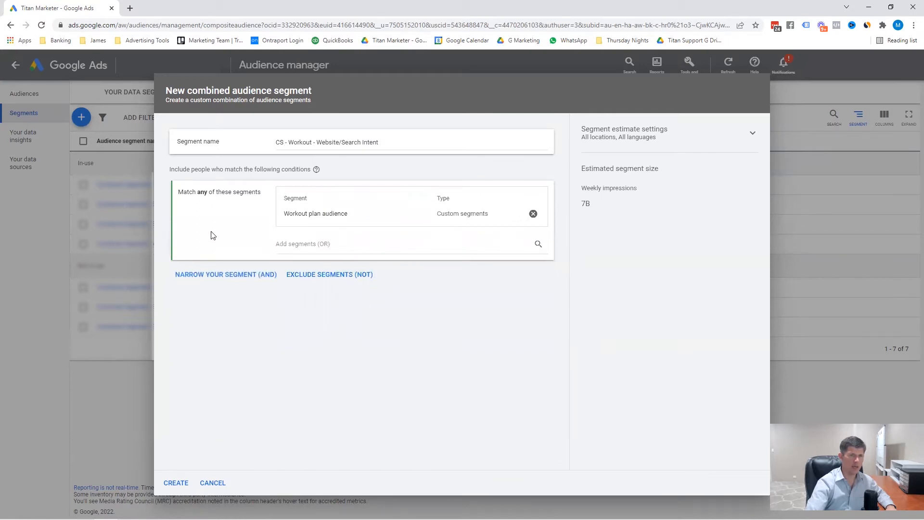
Try adding "workout websites" as an OR alternative to "Workout plan audience" in the first condition, and remove it again
left_click(343, 244)
scroll(318, 416, "down", 10)
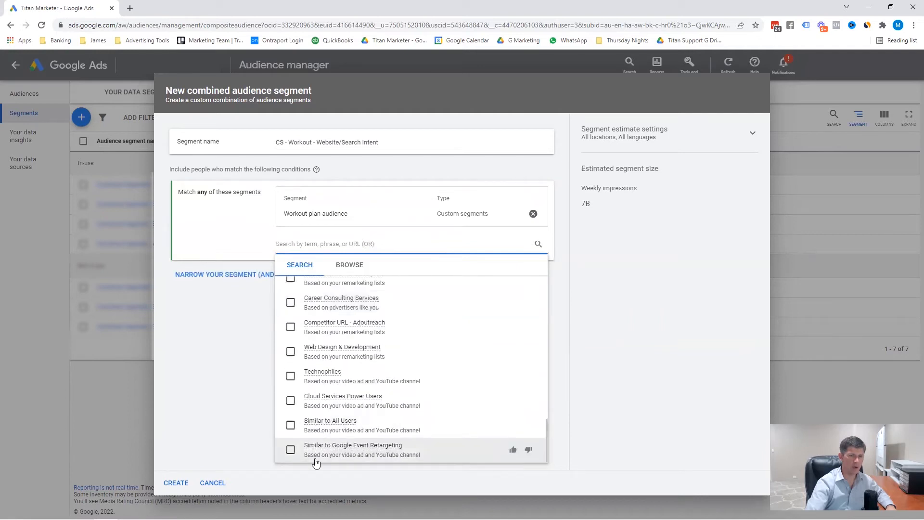
left_click(350, 265)
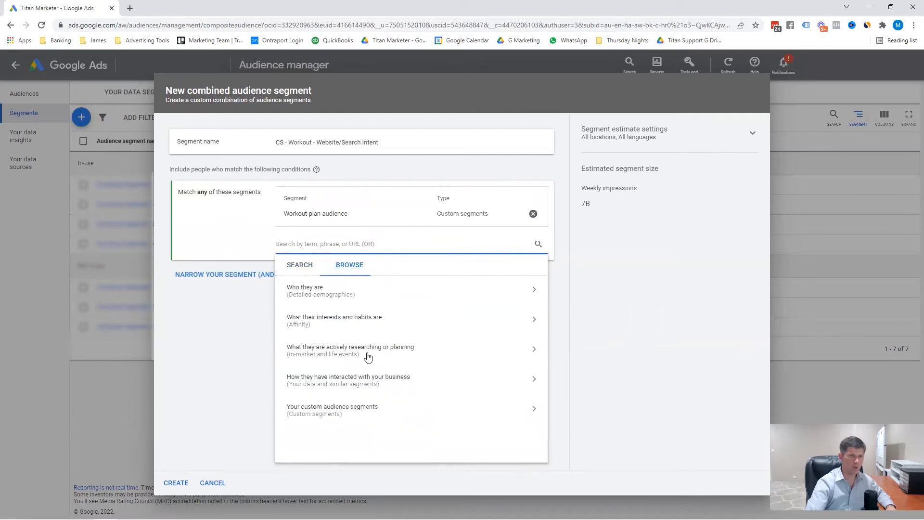
left_click(317, 409)
scroll(325, 433, "down", 5)
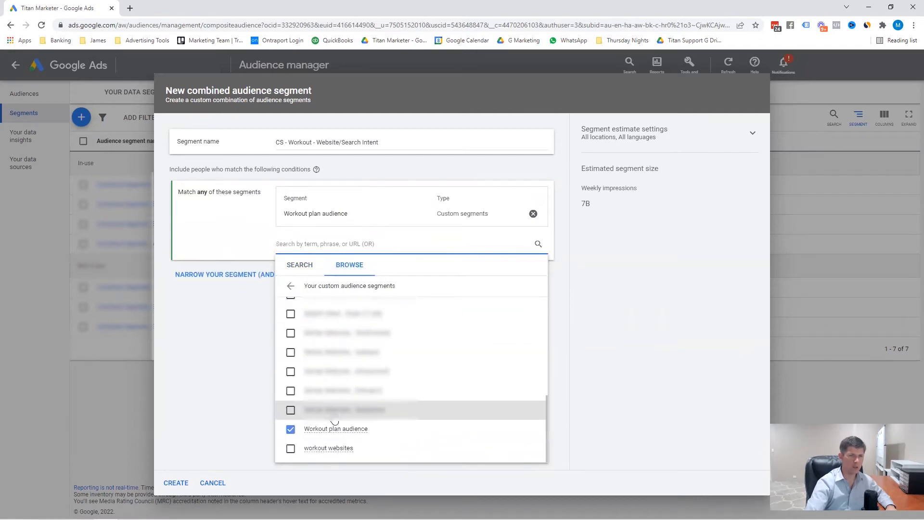
left_click(326, 450)
left_click(244, 407)
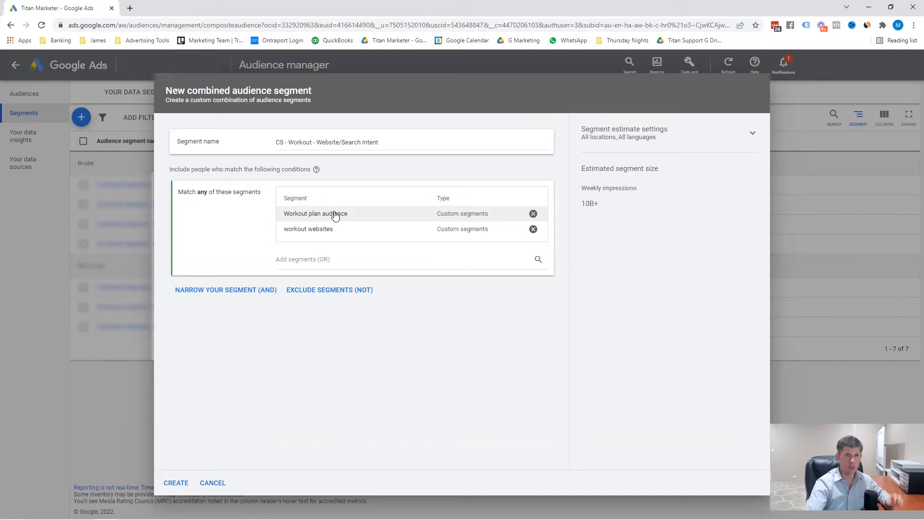
left_click(533, 229)
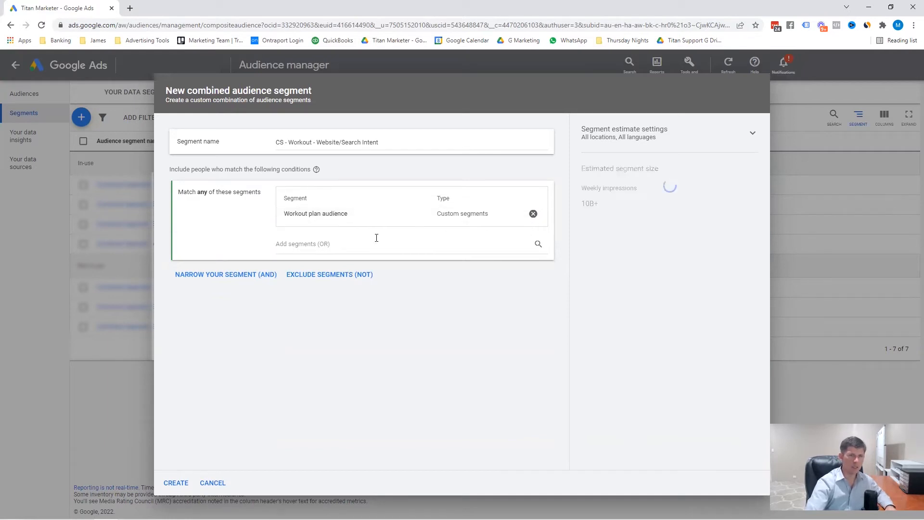
Try narrowing the segment with an AND condition containing the custom segment "workout websites", and take that condition out again
left_click(252, 277)
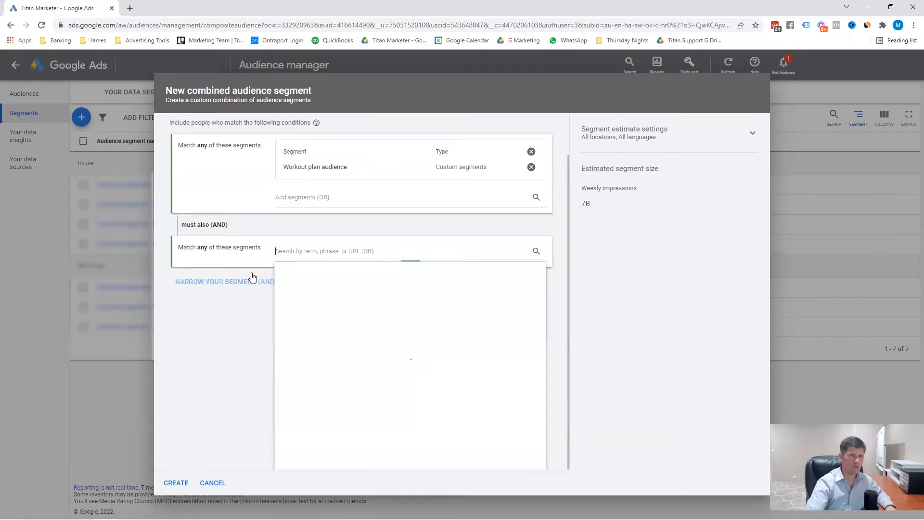
left_click(358, 279)
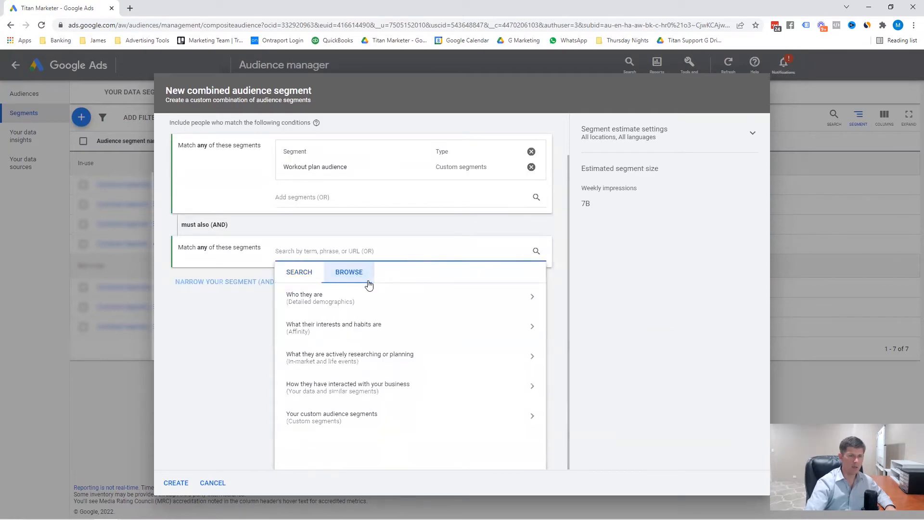
left_click(327, 415)
scroll(346, 385, "down", 5)
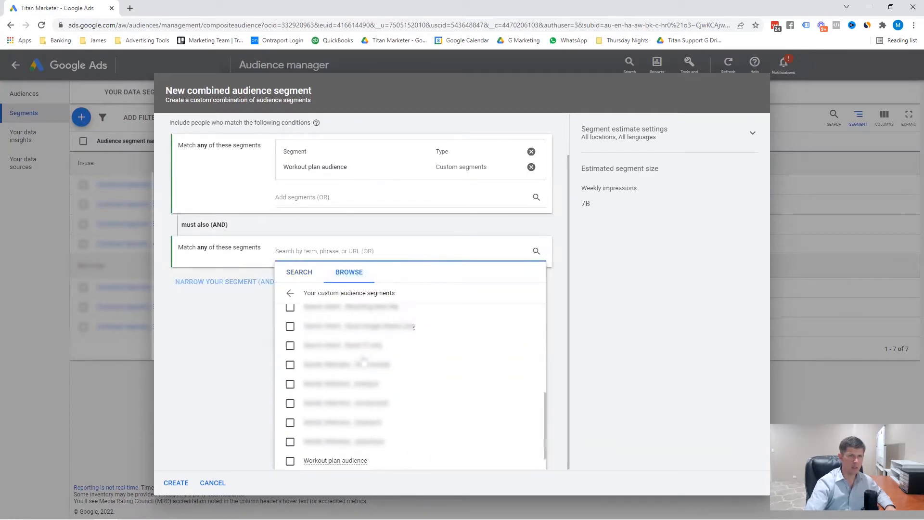
left_click(290, 457)
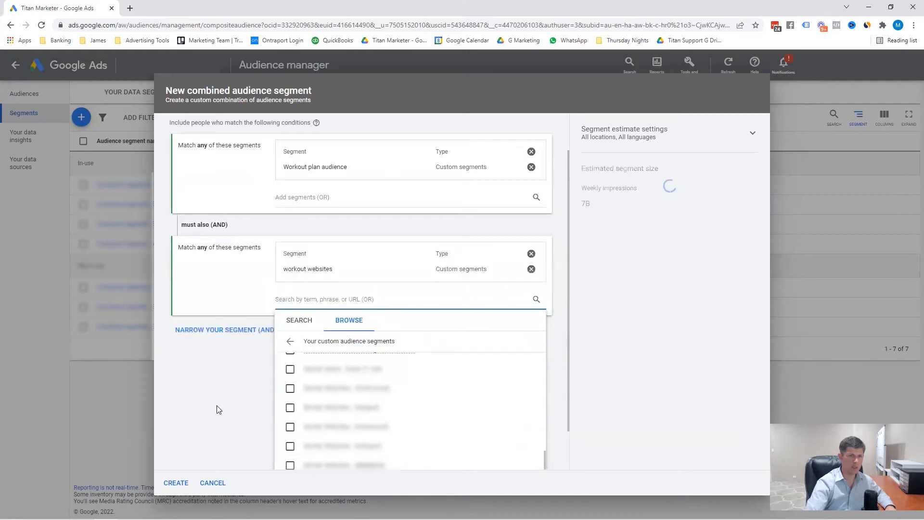
left_click(215, 406)
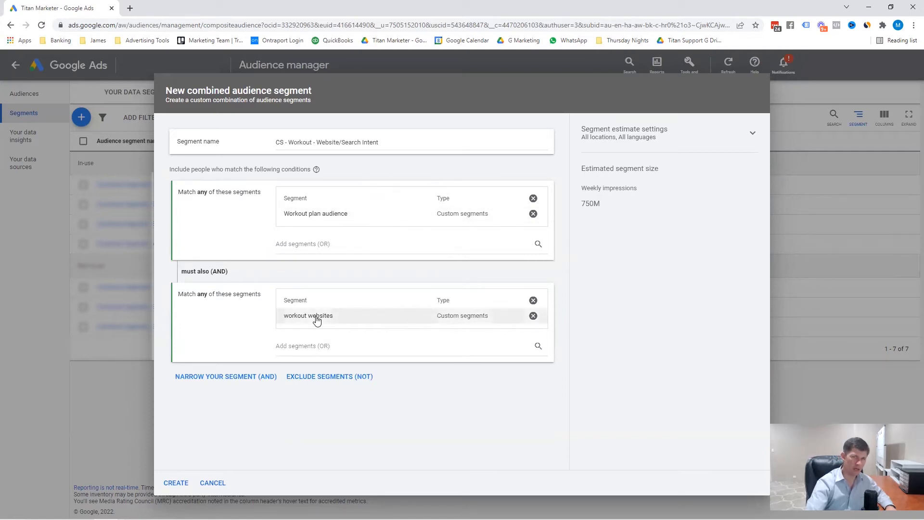
left_click(533, 316)
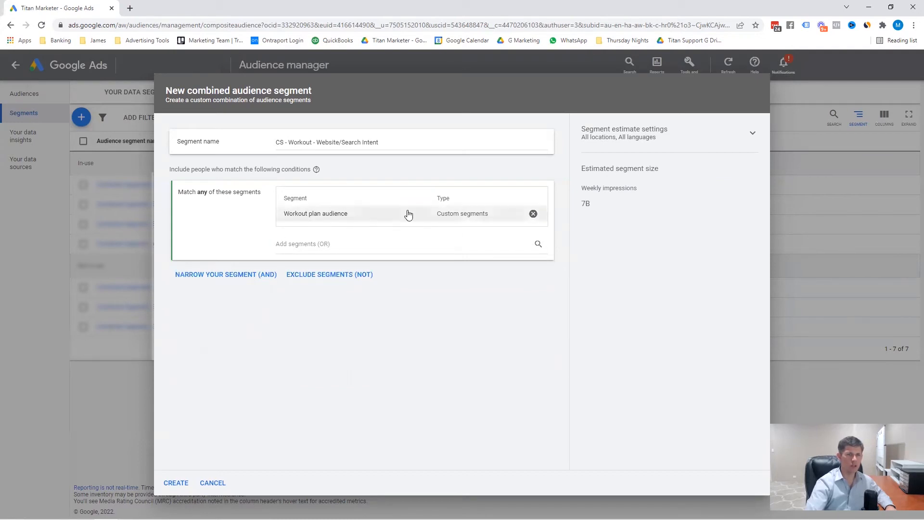
Check the country and language options in the segment estimate settings
left_click(750, 135)
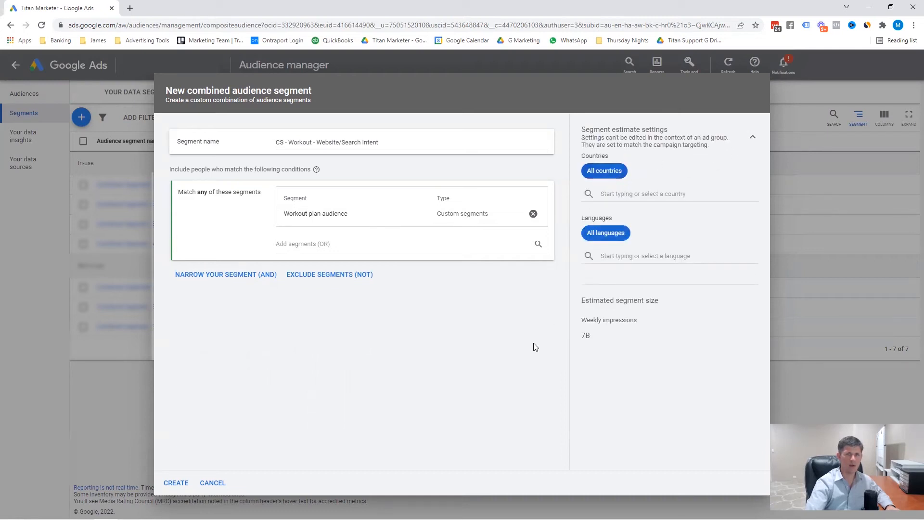
left_click(752, 137)
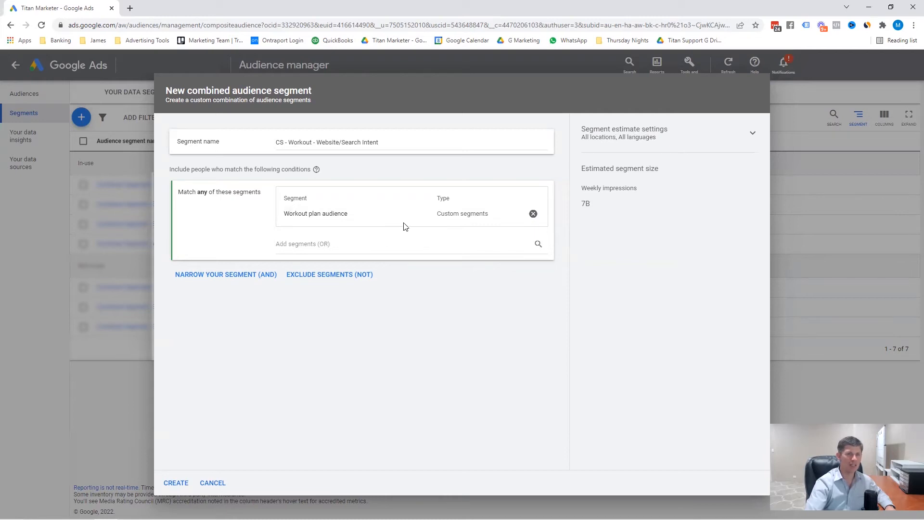
Narrow the combined segment to people who must also match the "workout websites" segment
left_click(226, 278)
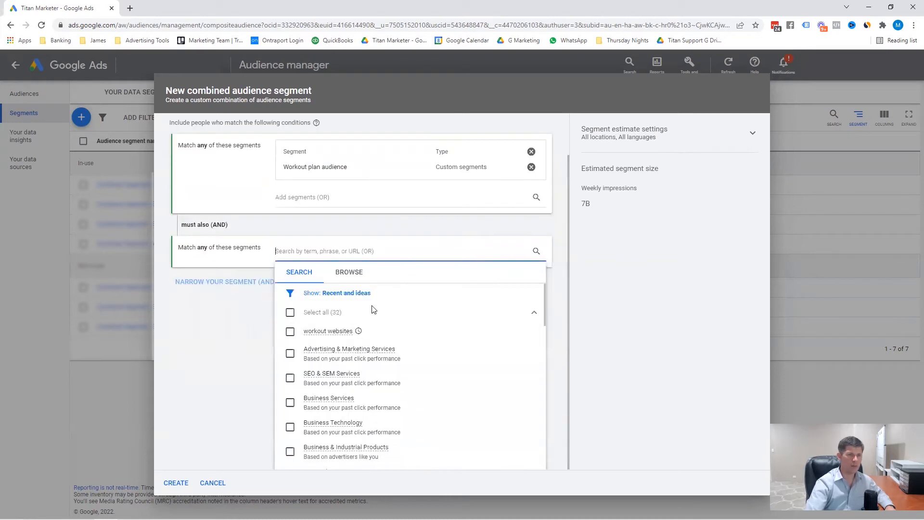
left_click(290, 331)
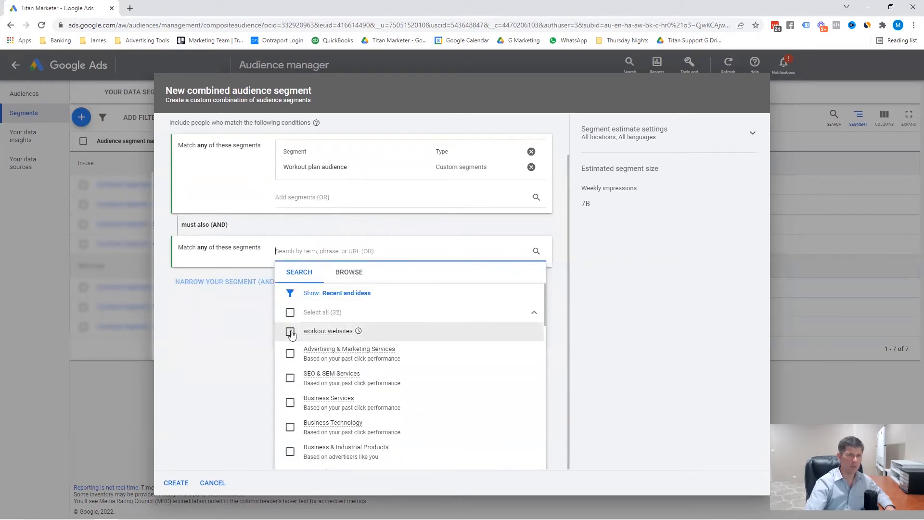
left_click(204, 378)
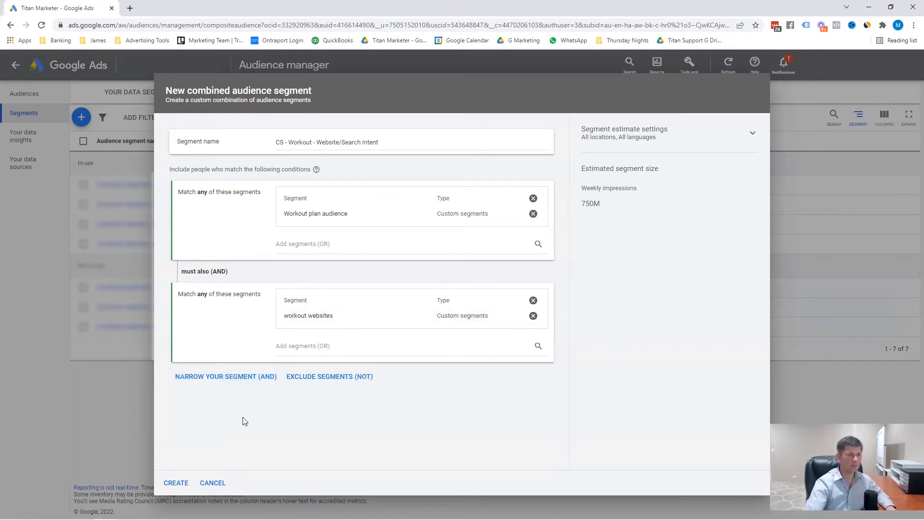
Start a third AND condition for the combined segment and check the homeownership options in the detailed demographics
left_click(240, 378)
scroll(298, 378, "down", 3)
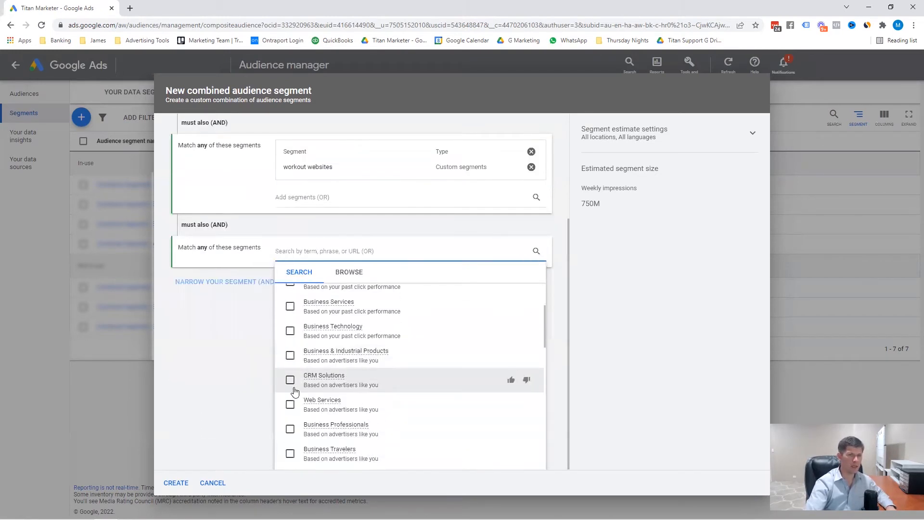
scroll(299, 377, "up", 3)
left_click(346, 282)
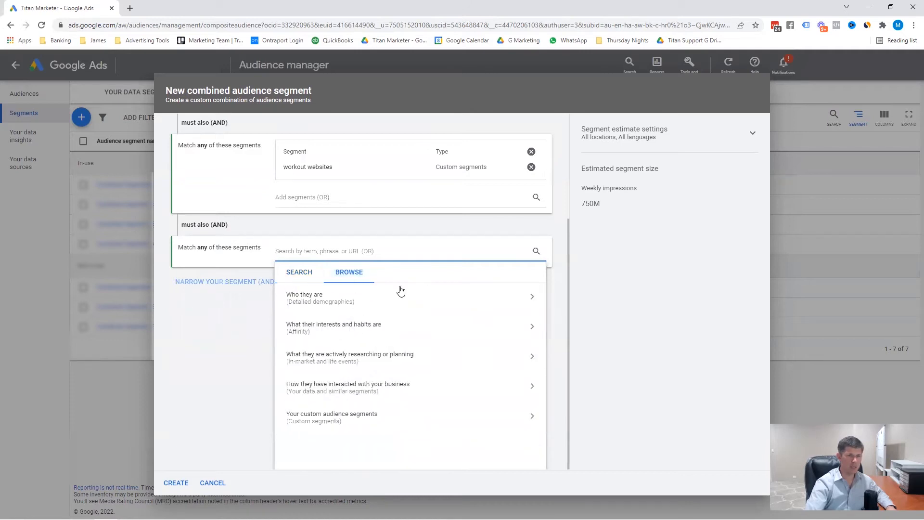
left_click(531, 297)
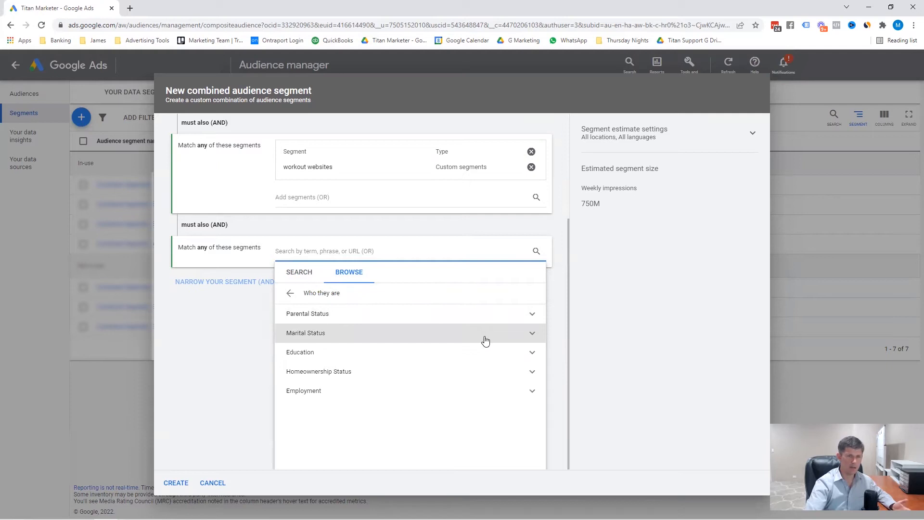
left_click(530, 372)
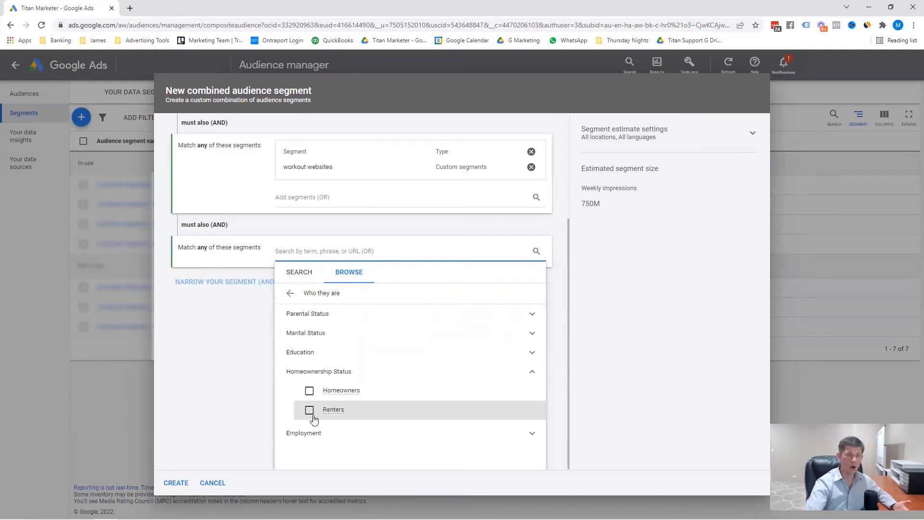
left_click(529, 375)
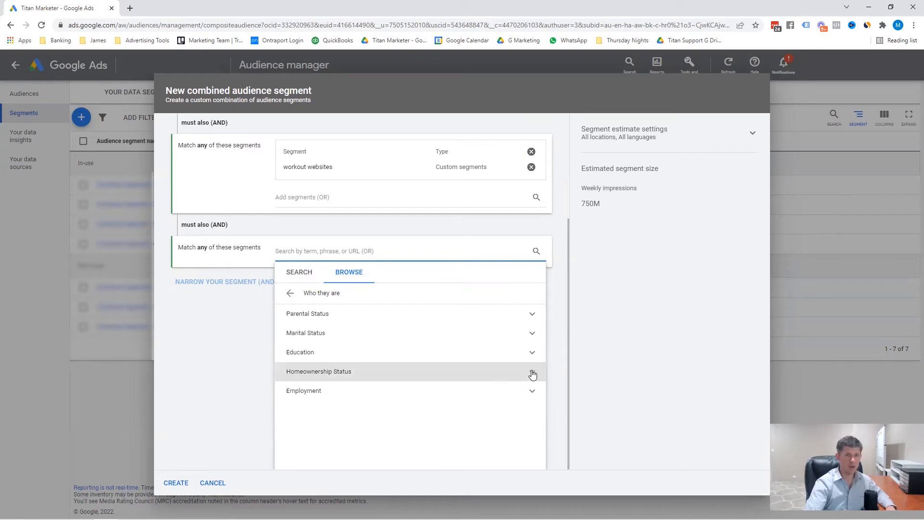
Examine the company size and industry options under Employment in the detailed demographics
left_click(531, 391)
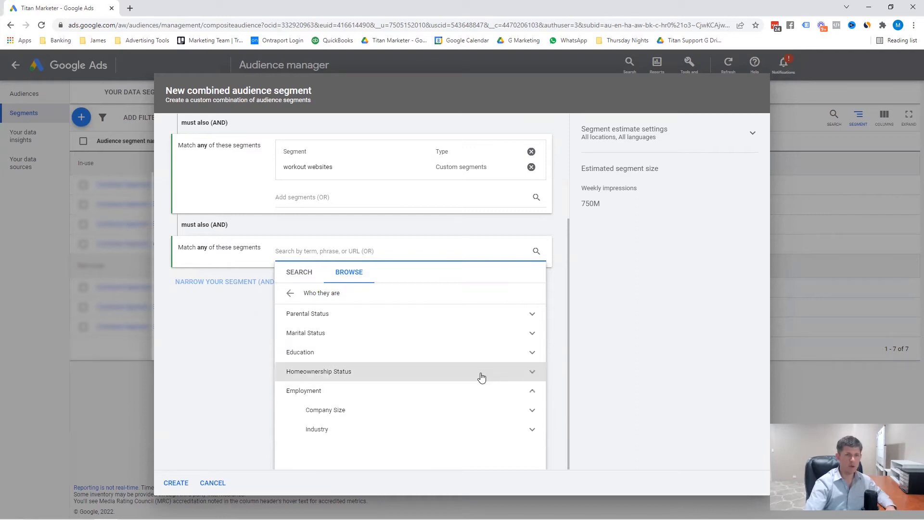
left_click(531, 411)
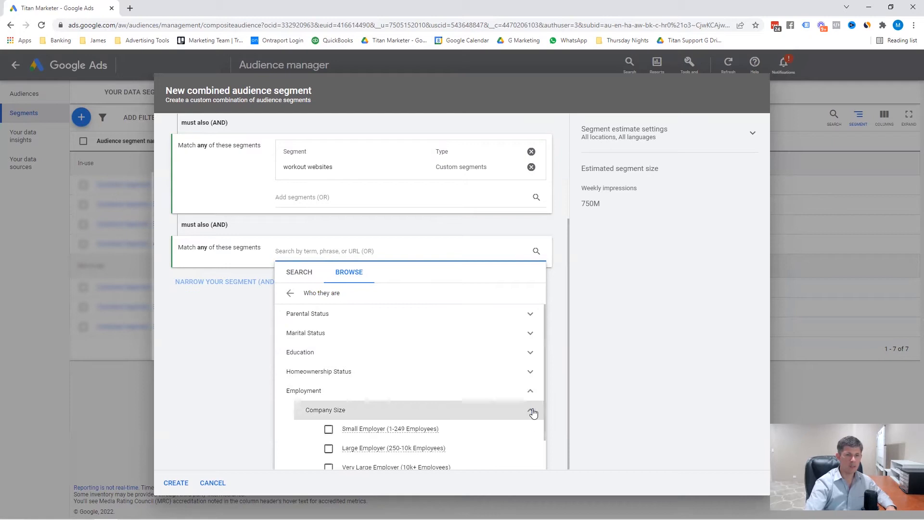
scroll(515, 412, "down", 1)
left_click(531, 378)
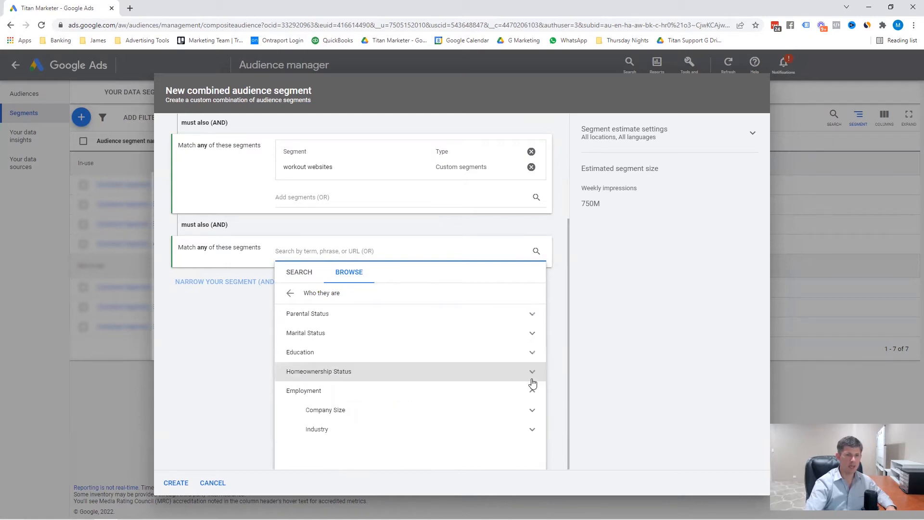
left_click(532, 429)
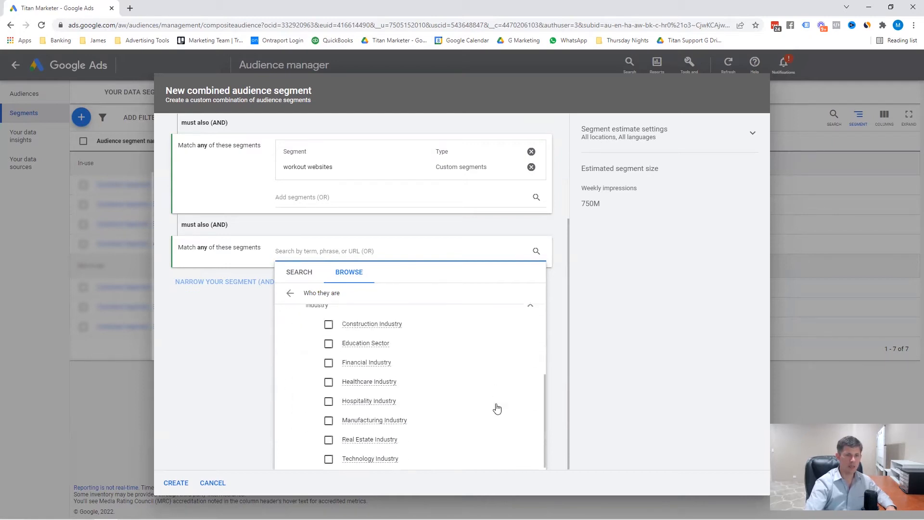
scroll(456, 435, "up", 3)
scroll(457, 435, "down", 3)
scroll(469, 408, "up", 2)
left_click(531, 398)
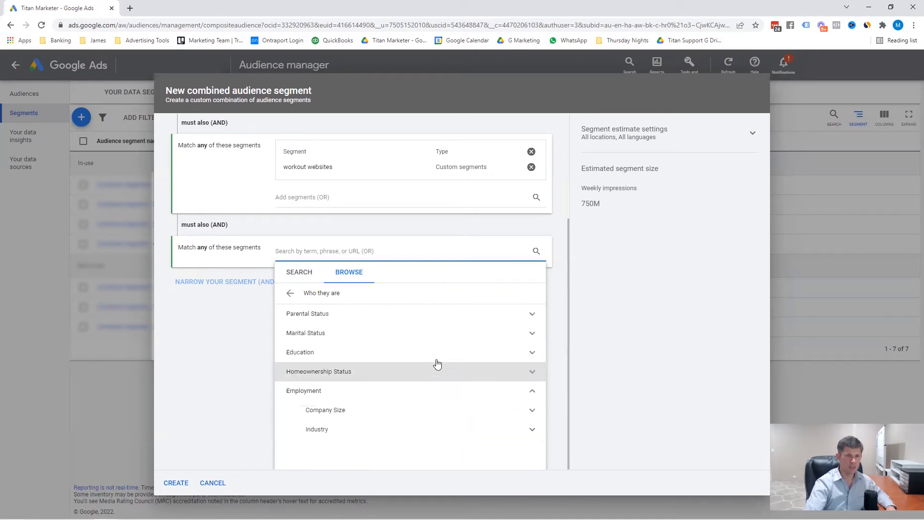
left_click(290, 292)
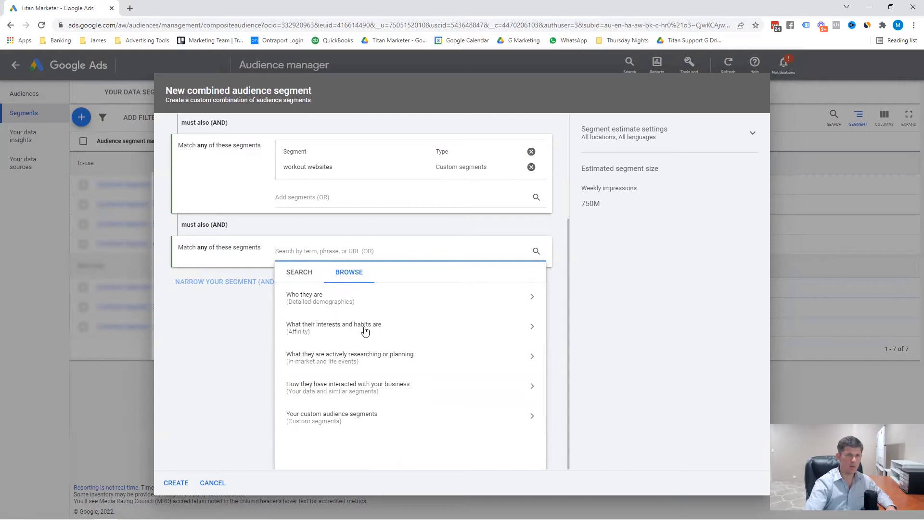
Look through the affinity segments covering people's interests and habits
left_click(529, 326)
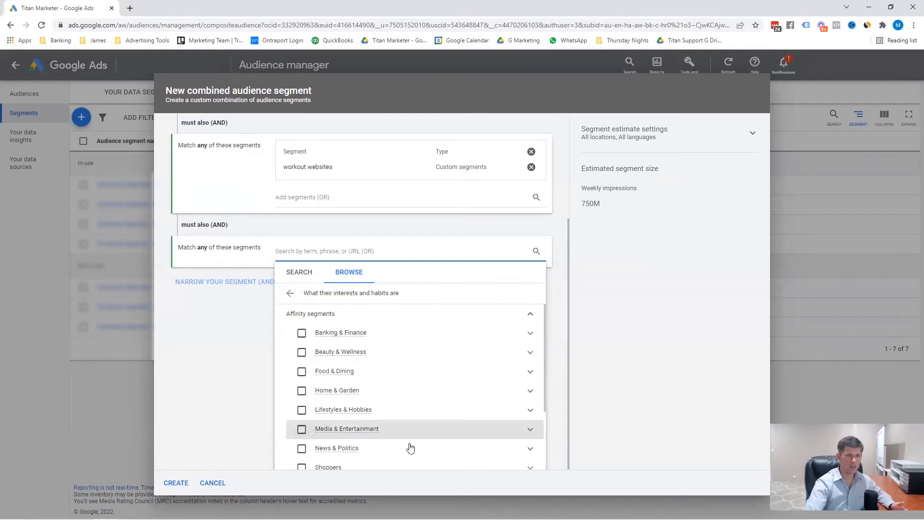
scroll(397, 399, "down", 3)
scroll(435, 373, "up", 3)
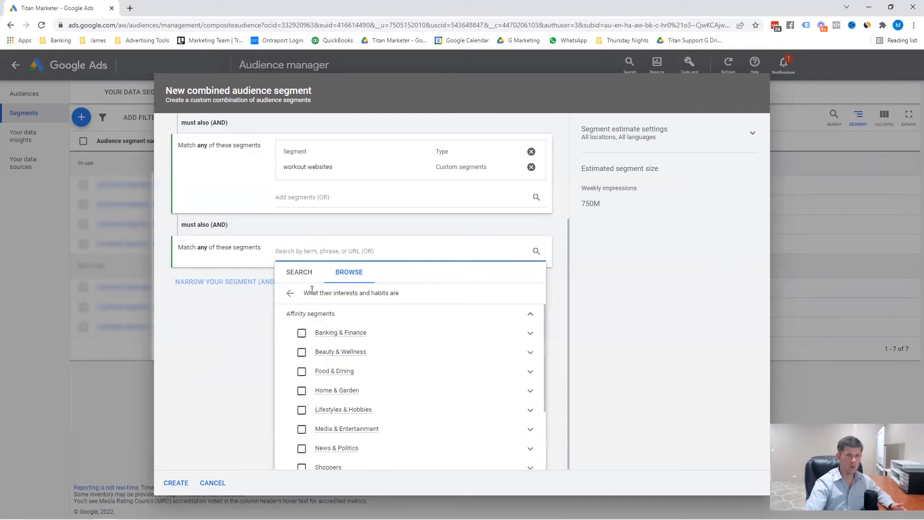
left_click(291, 295)
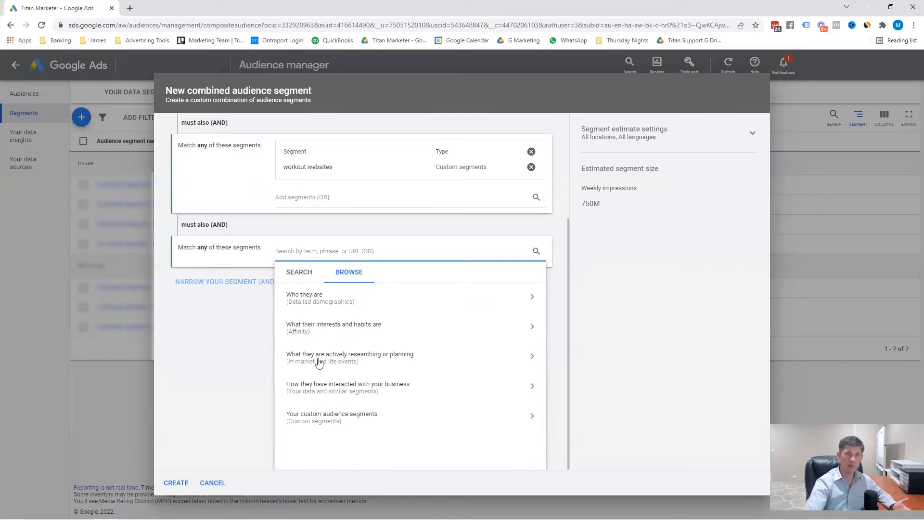
Examine the Beauty & Personal Care subcategories among the in-market segments
left_click(532, 356)
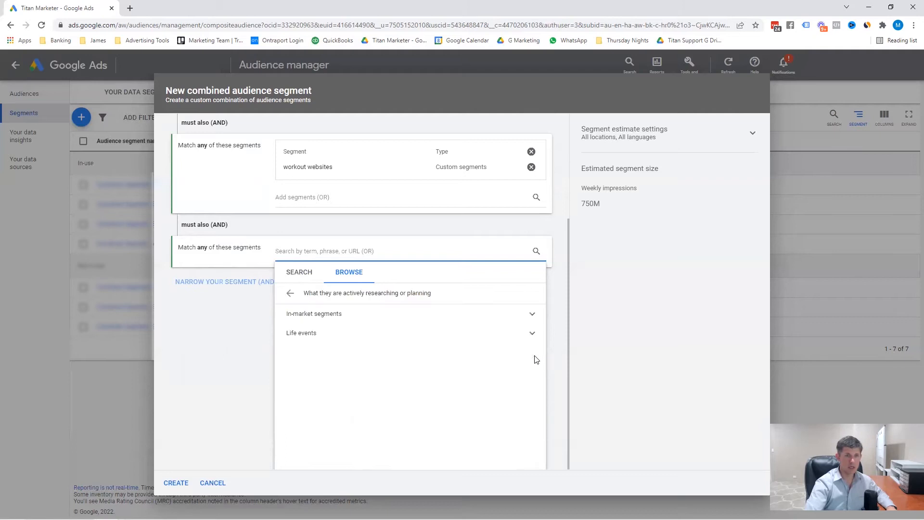
left_click(524, 315)
scroll(426, 315, "down", 2)
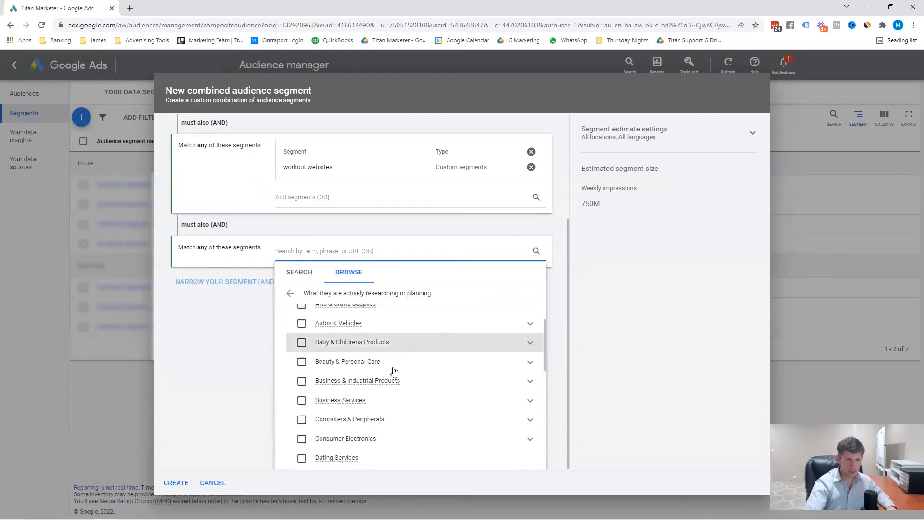
left_click(530, 361)
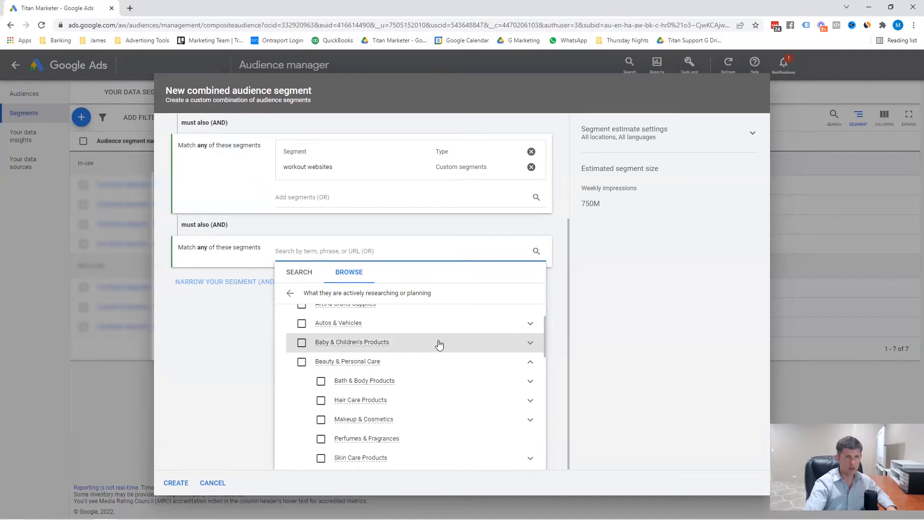
scroll(439, 345, "down", 2)
scroll(439, 344, "down", 2)
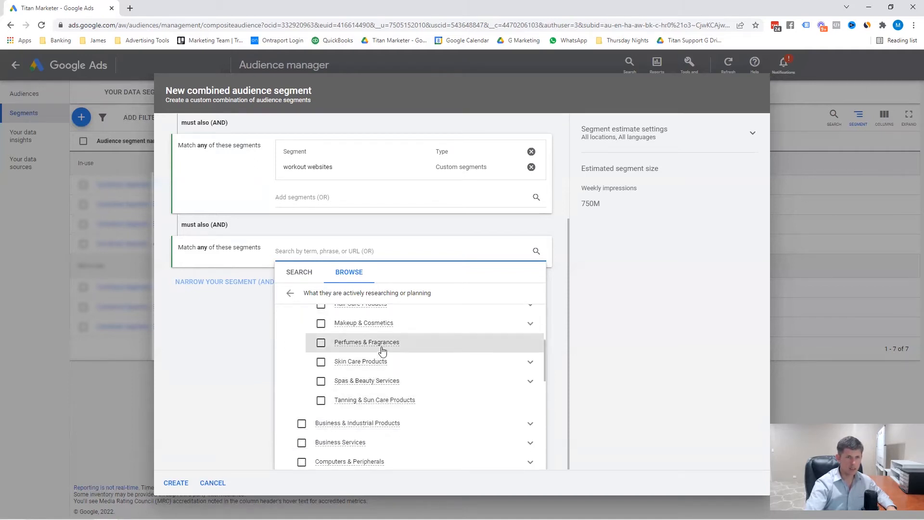
scroll(384, 350, "up", 2)
scroll(455, 345, "up", 2)
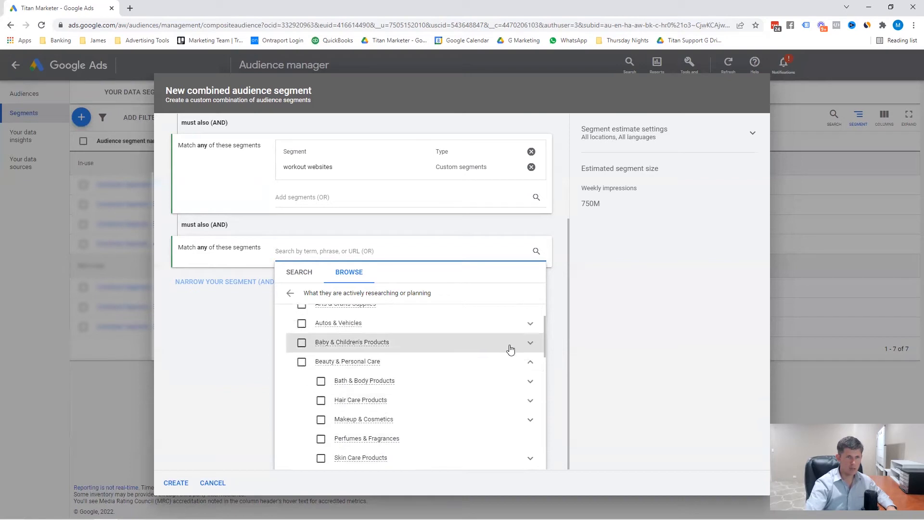
left_click(530, 363)
Require people to also match the in-market segment Fitness Products & Services, found under Sports & Fitness
scroll(490, 362, "down", 2)
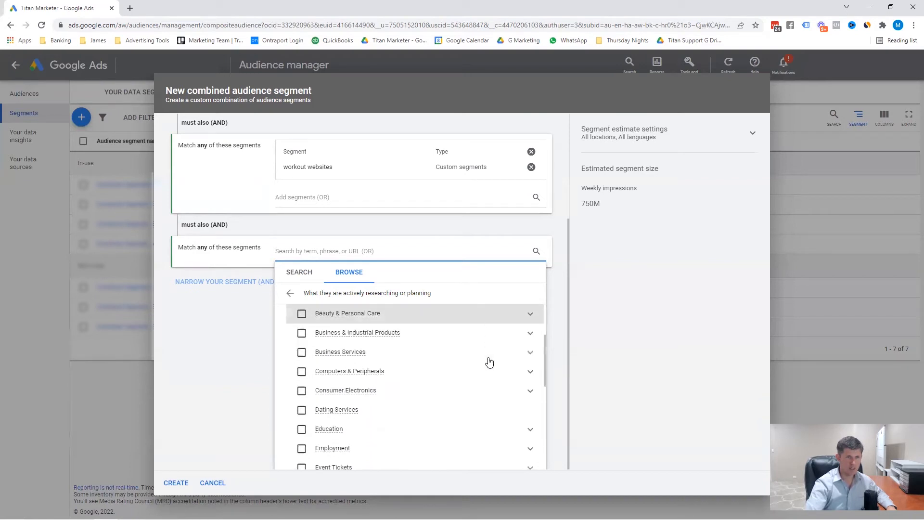
scroll(465, 396, "down", 8)
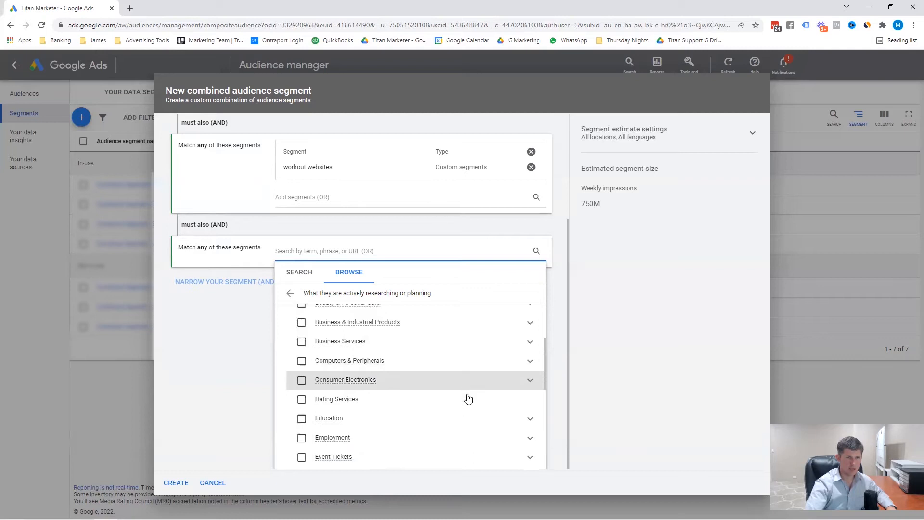
scroll(461, 396, "down", 2)
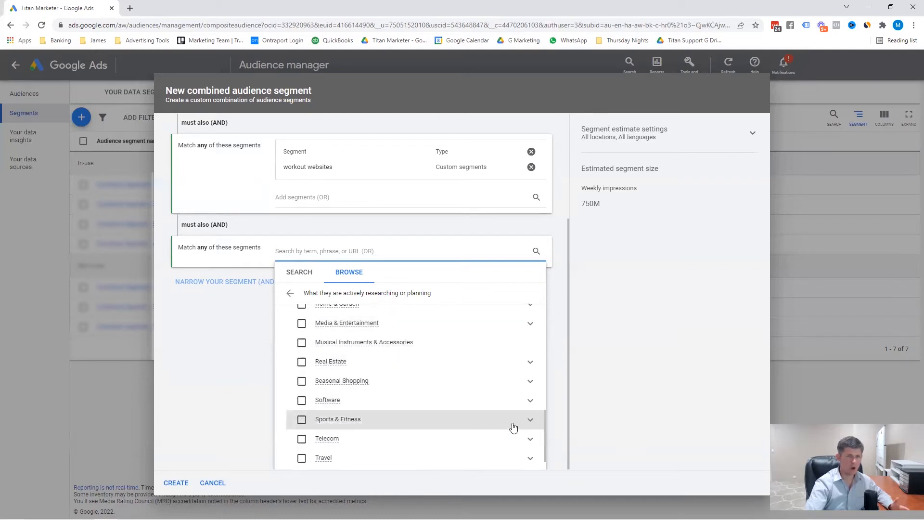
left_click(530, 419)
scroll(505, 407, "down", 2)
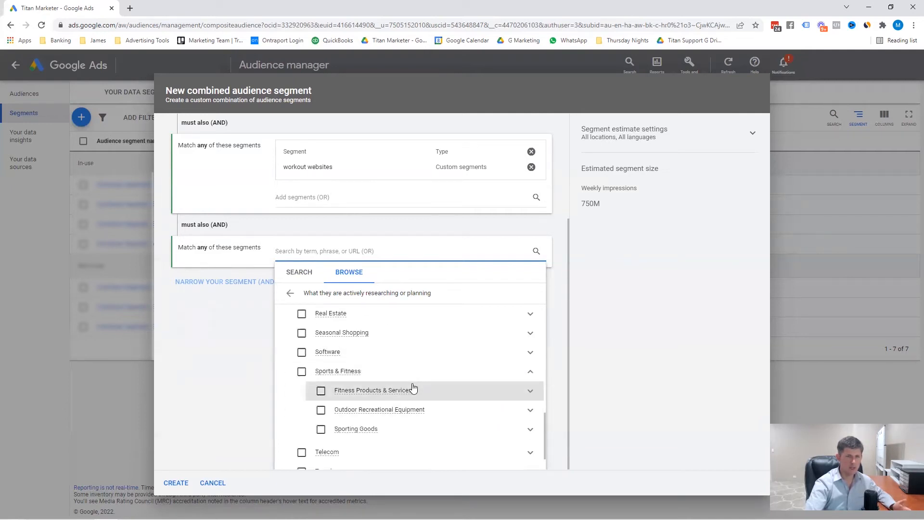
left_click(321, 390)
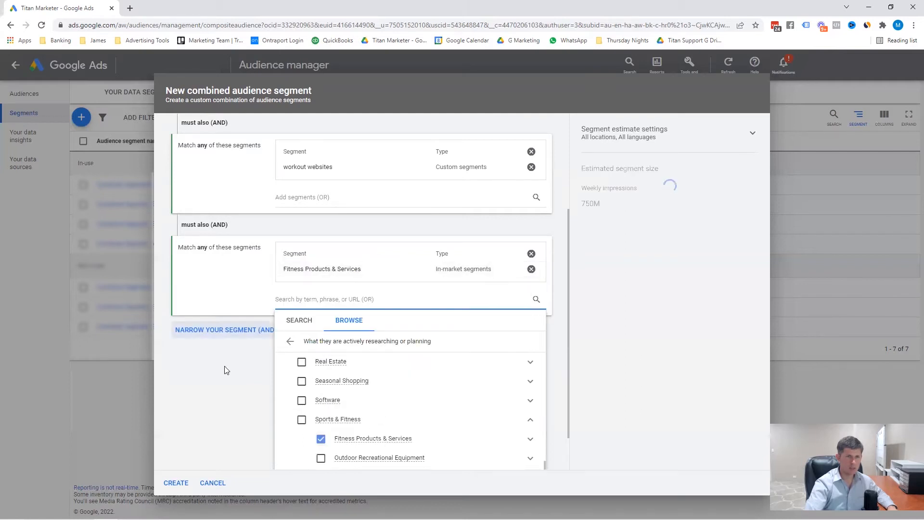
left_click(227, 371)
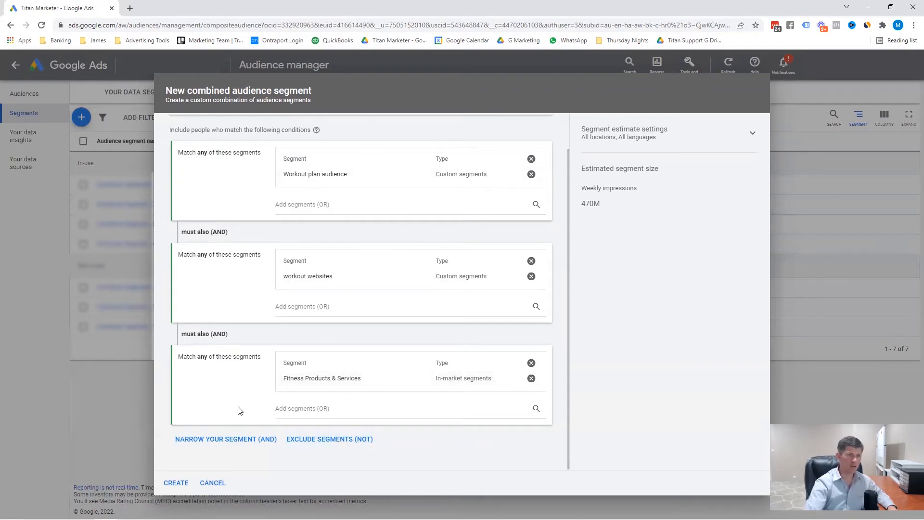
Start a fourth AND condition and look over the in-market segments available for it
left_click(225, 440)
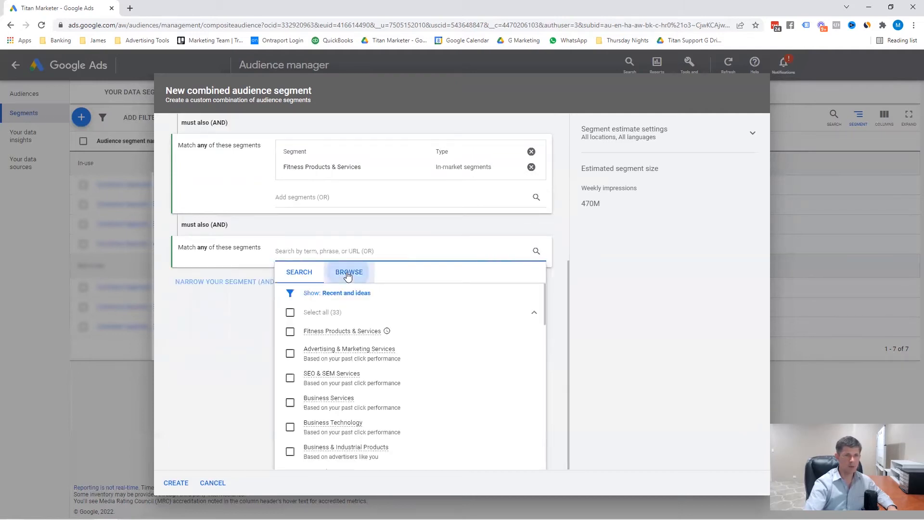
left_click(348, 271)
left_click(537, 359)
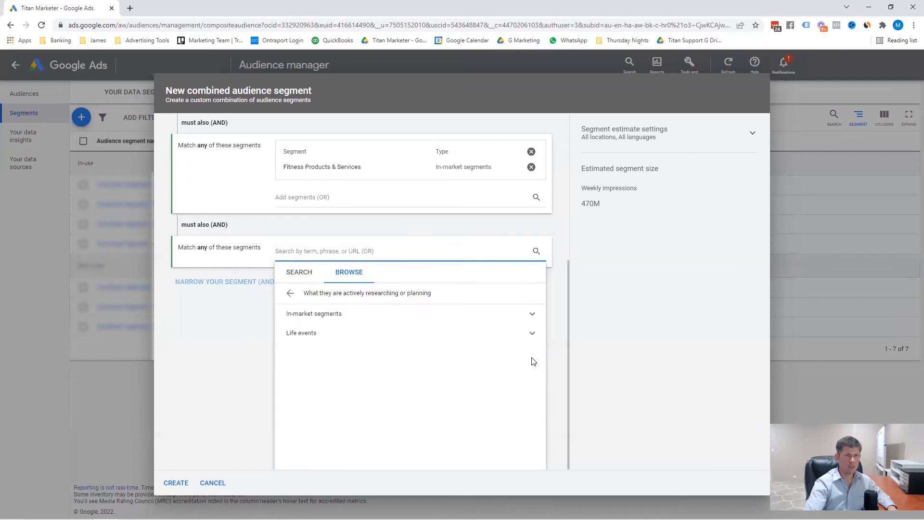
left_click(531, 313)
scroll(468, 359, "down", 8)
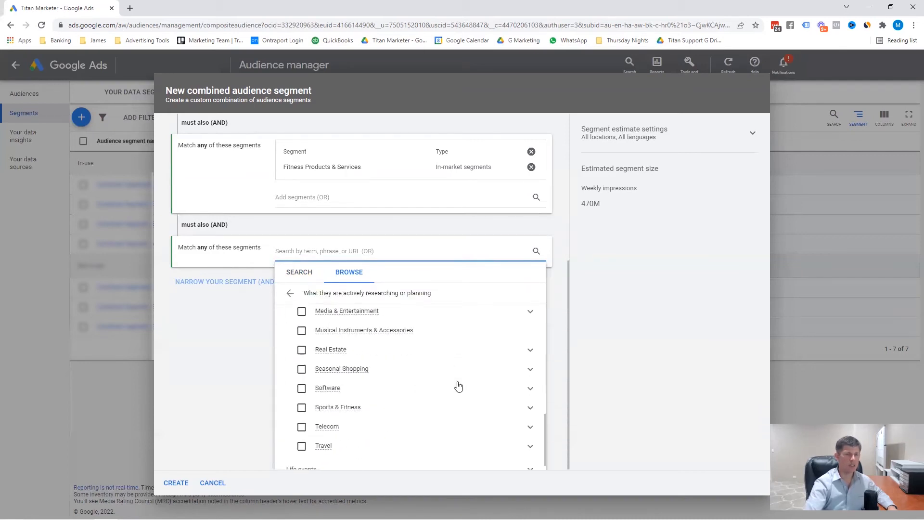
scroll(466, 398, "up", 8)
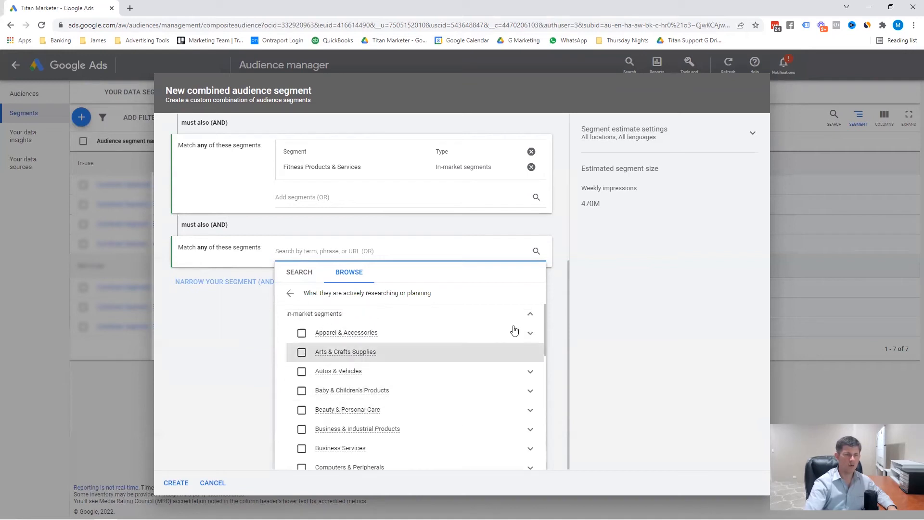
left_click(290, 292)
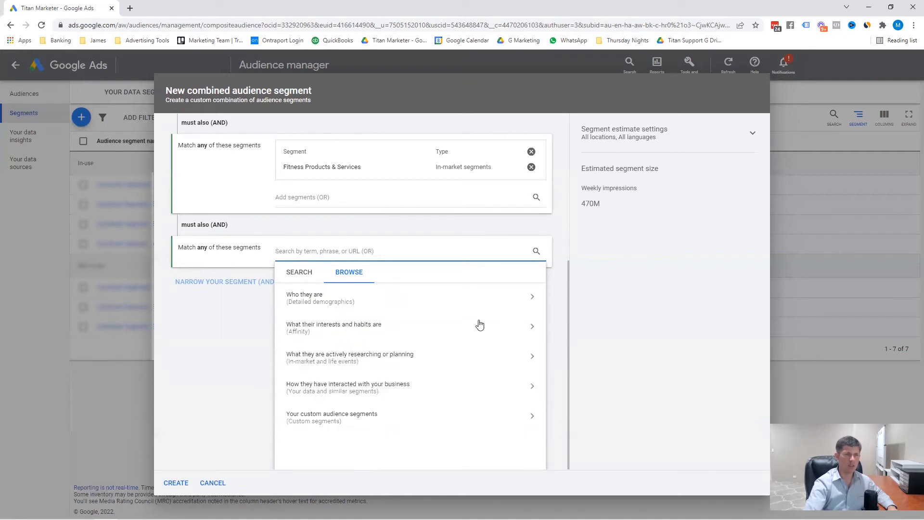
left_click(532, 356)
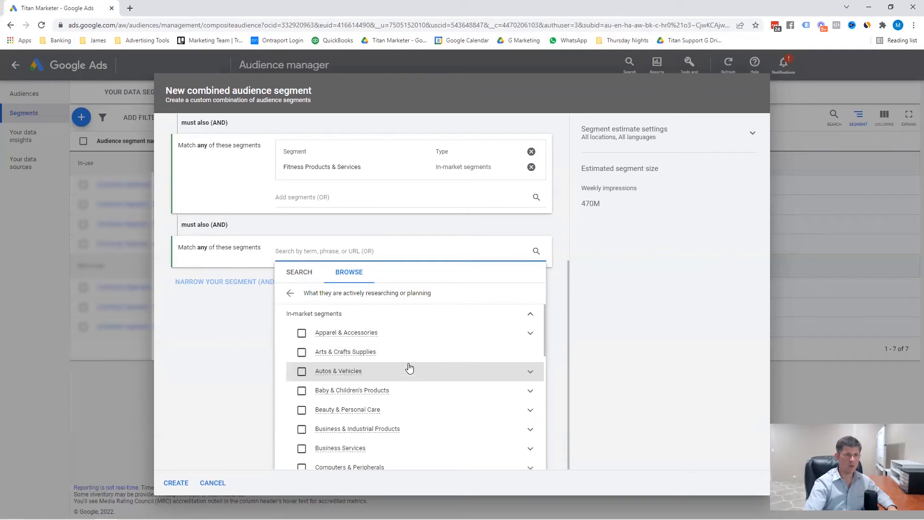
scroll(351, 340, "down", 1)
scroll(431, 340, "up", 1)
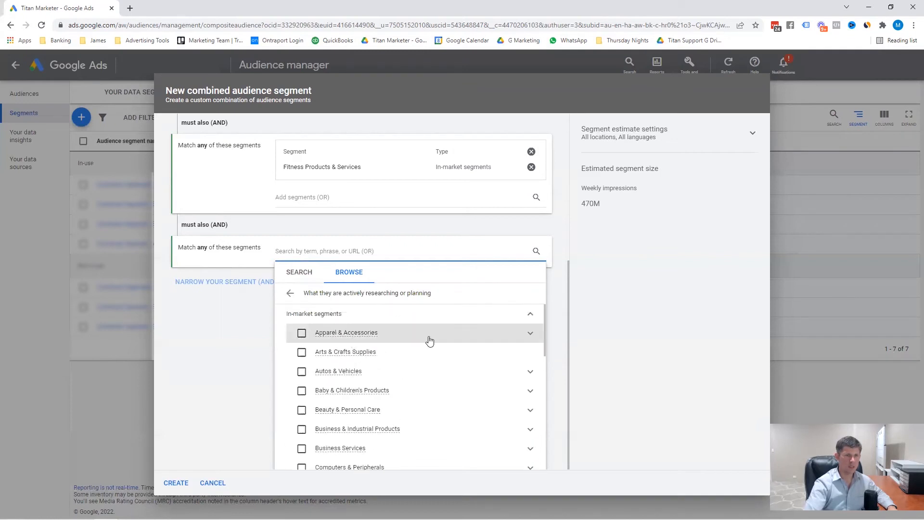
left_click(530, 314)
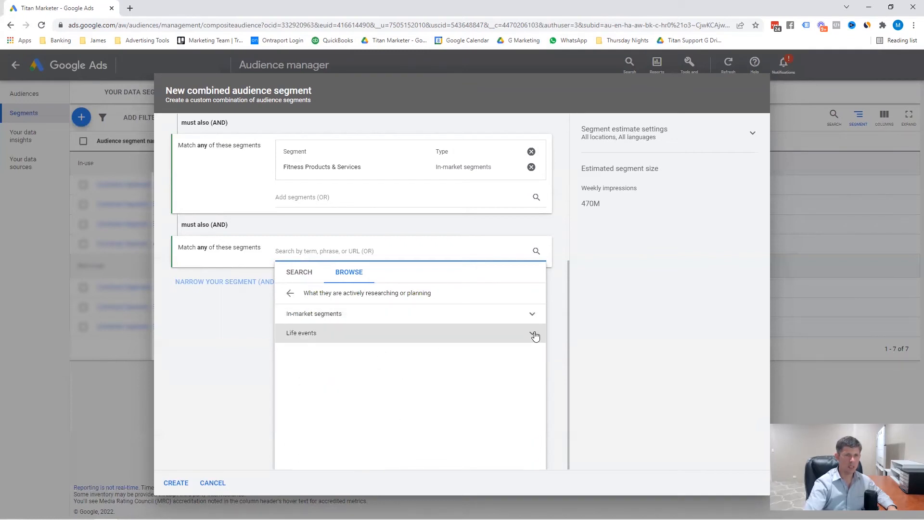
Examine the life events available for the fourth condition and return to the list of audience categories
left_click(532, 332)
scroll(423, 344, "down", 1)
scroll(423, 344, "up", 1)
scroll(423, 344, "down", 1)
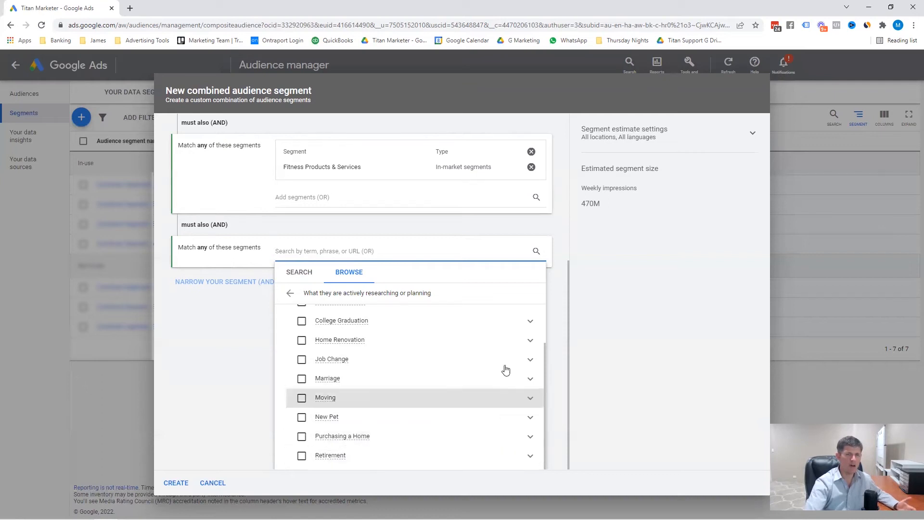
left_click(290, 292)
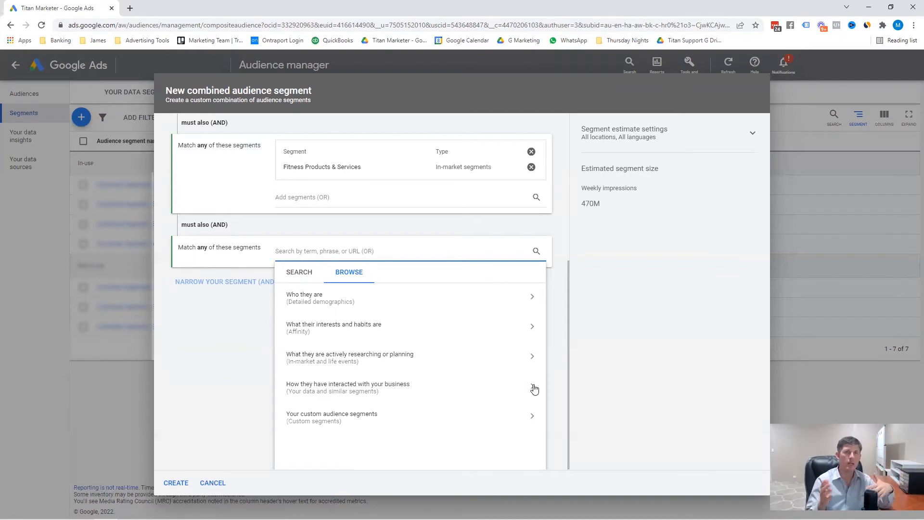
Look over the custom audience segments available for the fourth AND condition, and discard that empty condition
left_click(526, 417)
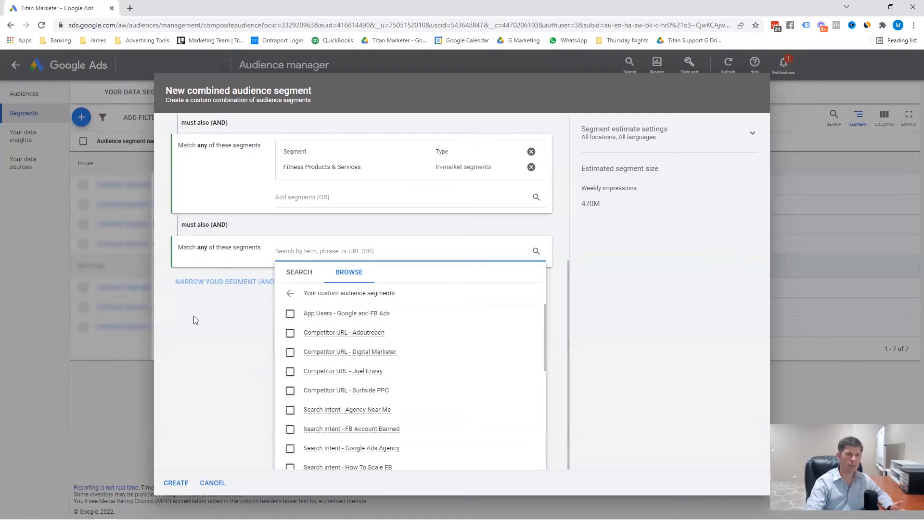
left_click(291, 294)
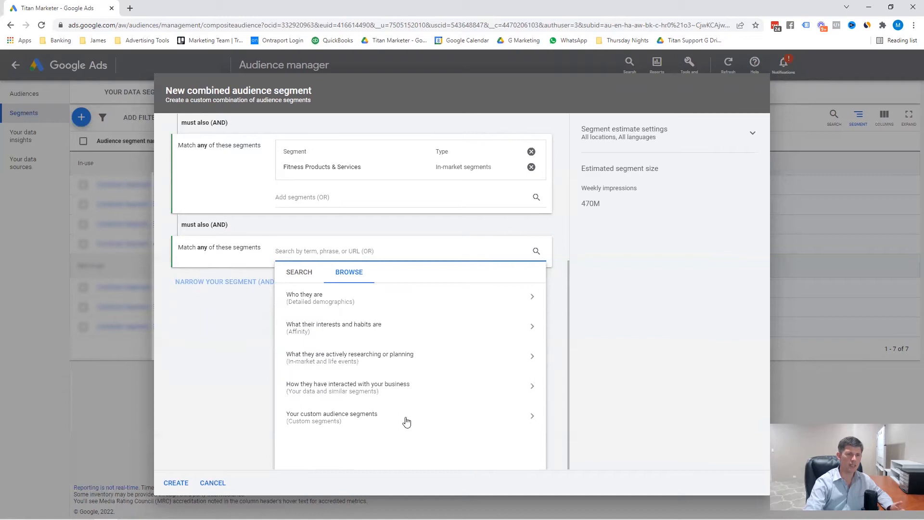
left_click(234, 374)
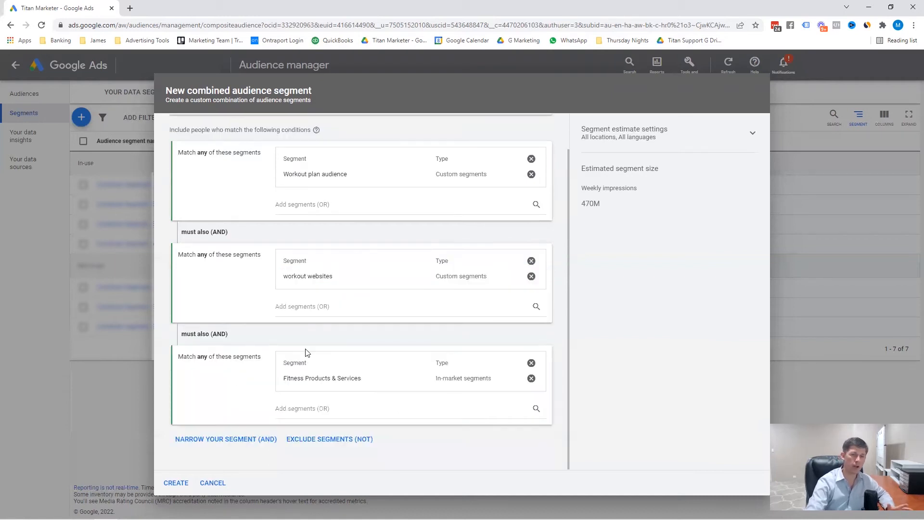
scroll(311, 212, "up", 1)
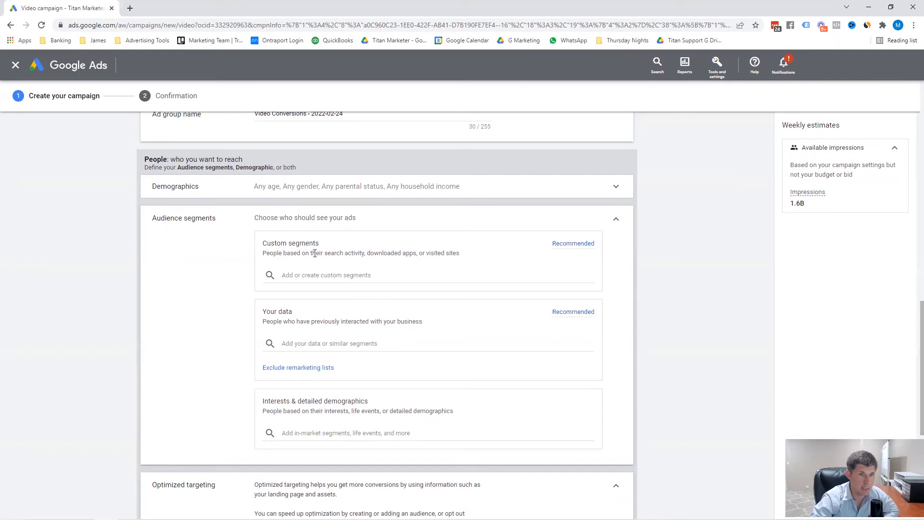
Look through the suggested and existing custom segments offered for the video campaign's audience targeting, and close the list without selecting any
left_click(320, 275)
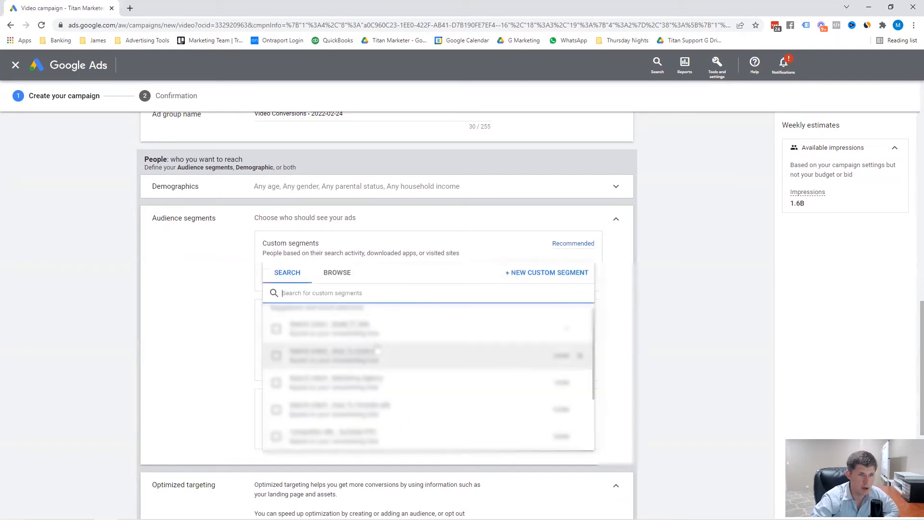
scroll(391, 325, "down", 2)
scroll(391, 325, "up", 2)
scroll(390, 325, "down", 2)
scroll(391, 325, "up", 2)
scroll(387, 375, "down", 3)
scroll(385, 403, "up", 3)
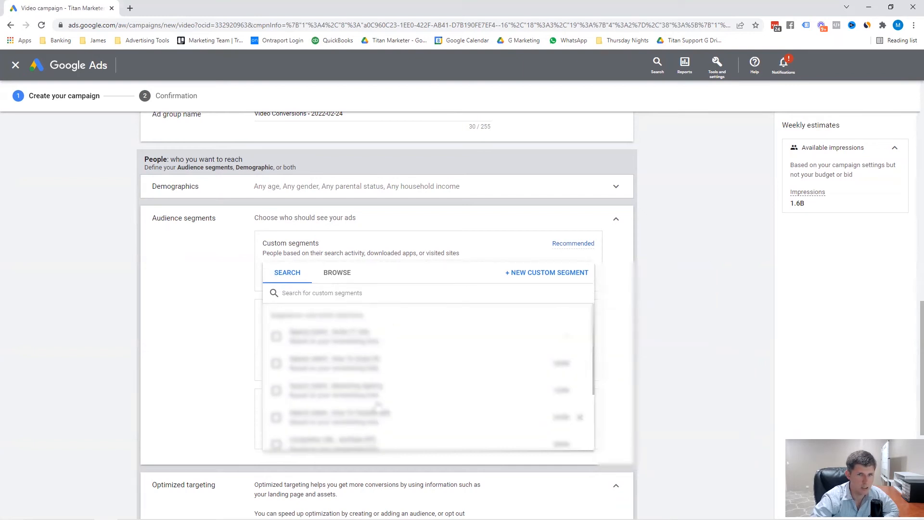
left_click(338, 273)
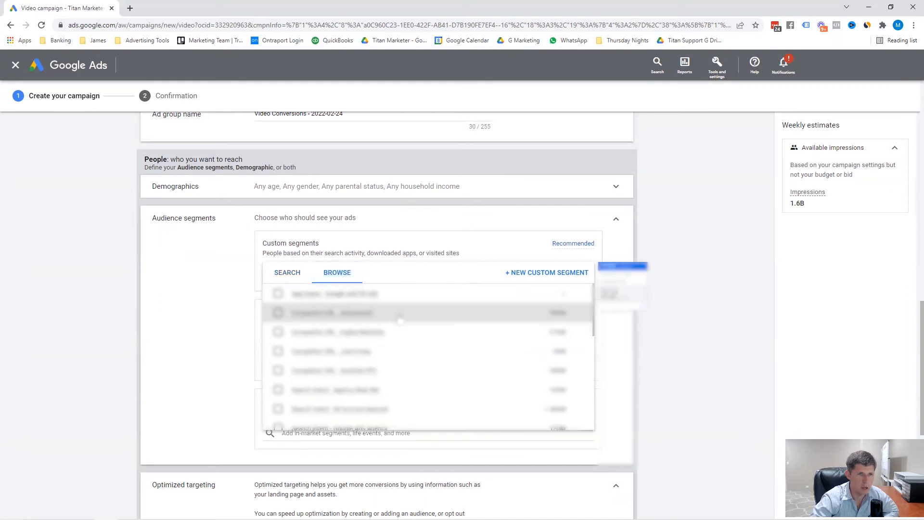
mouse_move(399, 319)
scroll(400, 320, "down", 5)
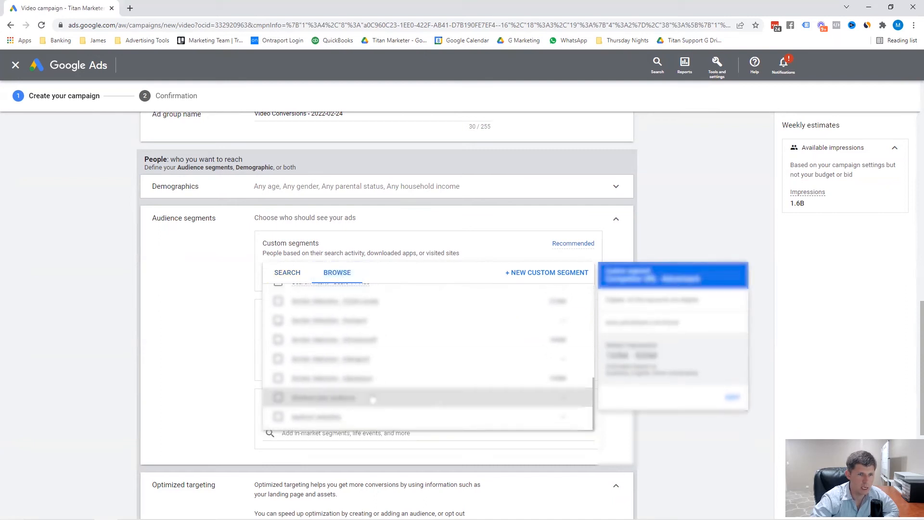
scroll(378, 392, "up", 5)
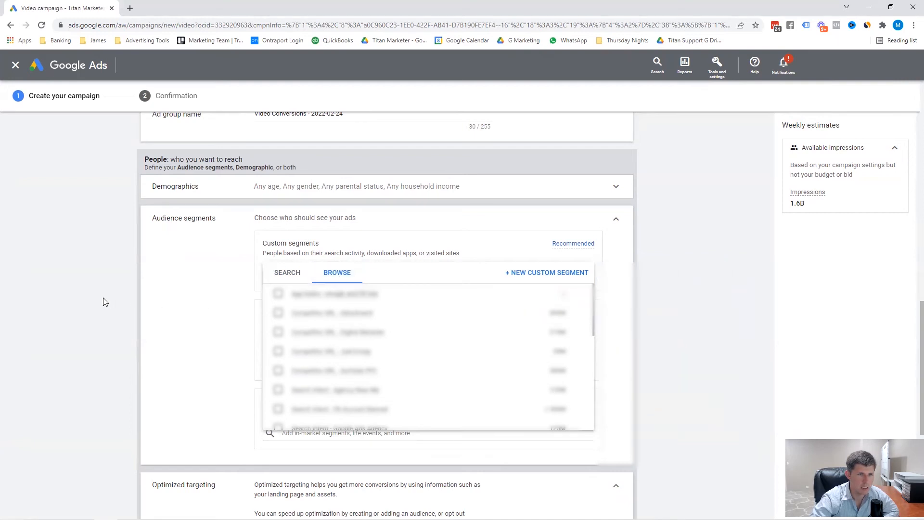
left_click(168, 271)
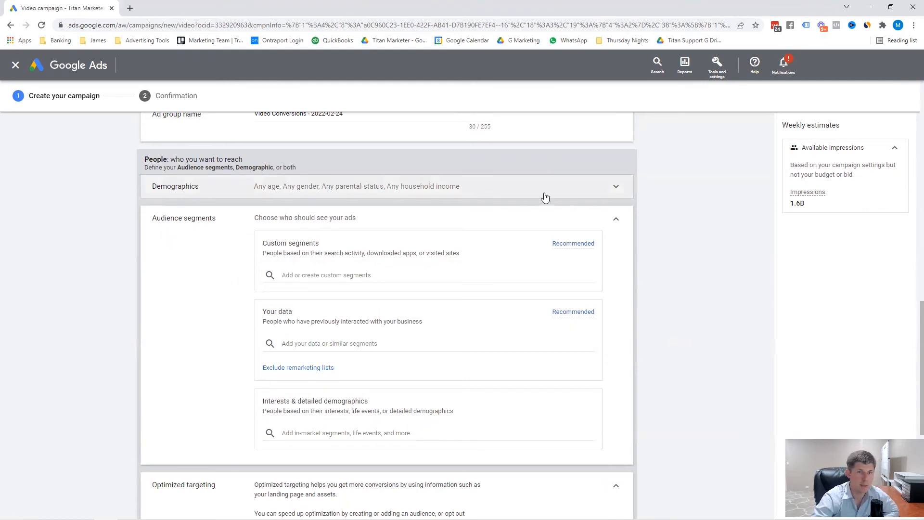
In the ad group's demographic targeting, exclude the household income groups 41 - 50%, Lower 50% and Unknown
left_click(610, 189)
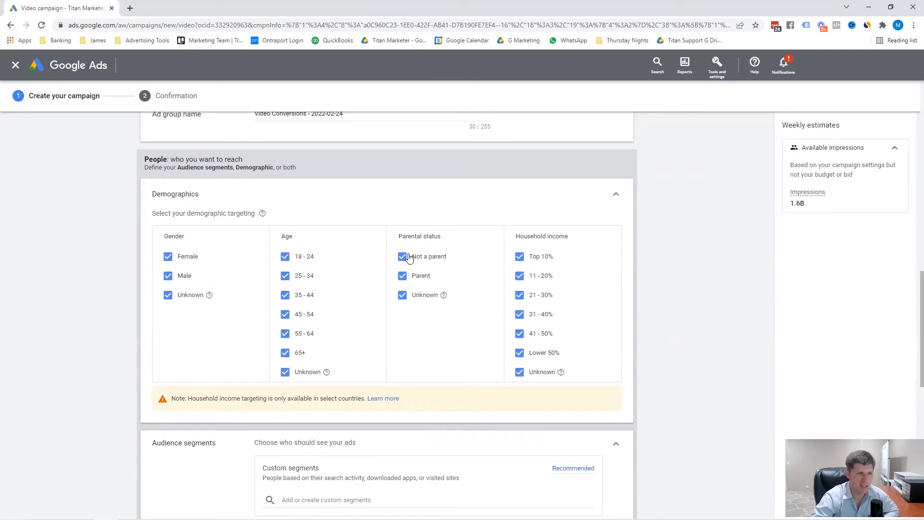
left_click_drag(517, 234, 567, 235)
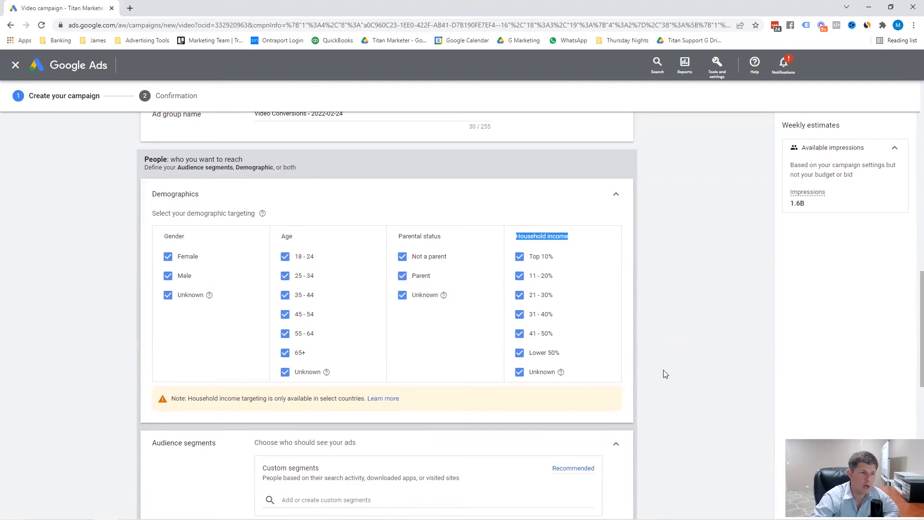
left_click(519, 374)
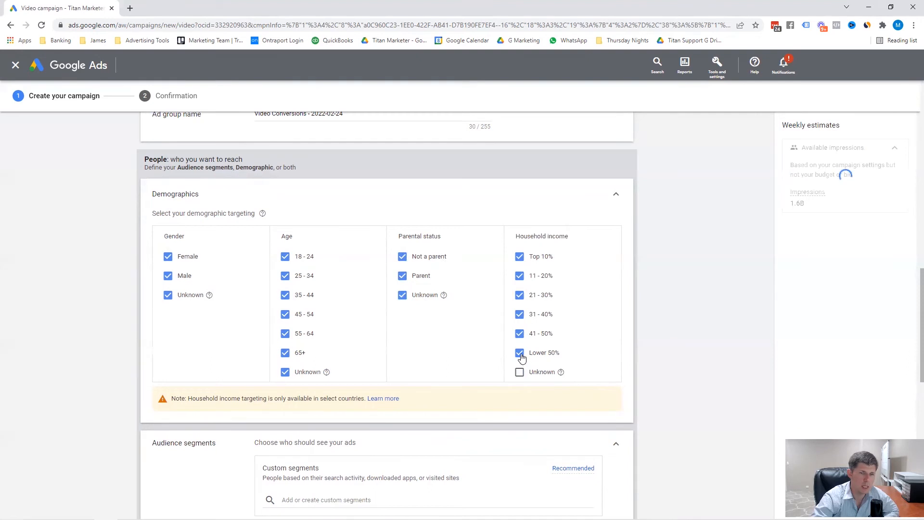
left_click(520, 354)
left_click(519, 333)
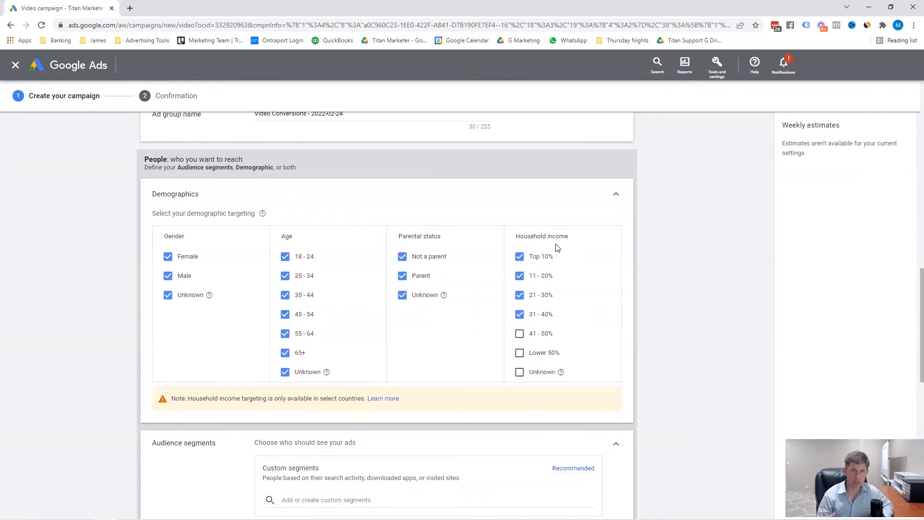
Try excluding the 21 - 30% and 31 - 40% household income brackets as well, and include both again
left_click(519, 295)
left_click(519, 316)
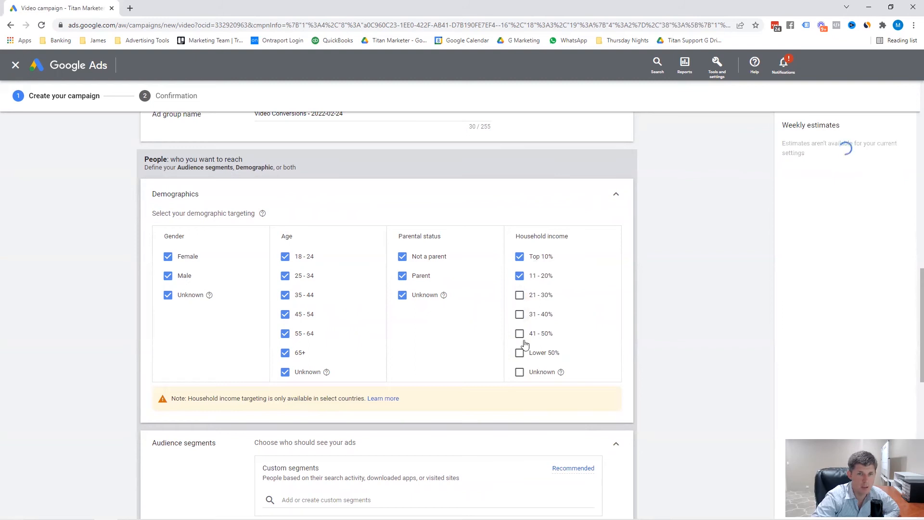
left_click(520, 295)
left_click(519, 315)
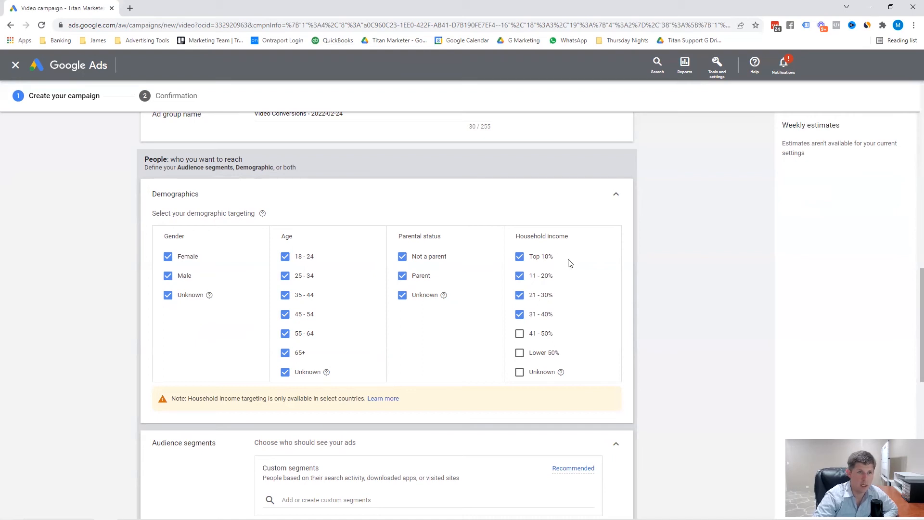
Exclude the age groups 18 - 24, 25 - 34, 65+ and Unknown from the demographic targeting
left_click(285, 256)
left_click(285, 275)
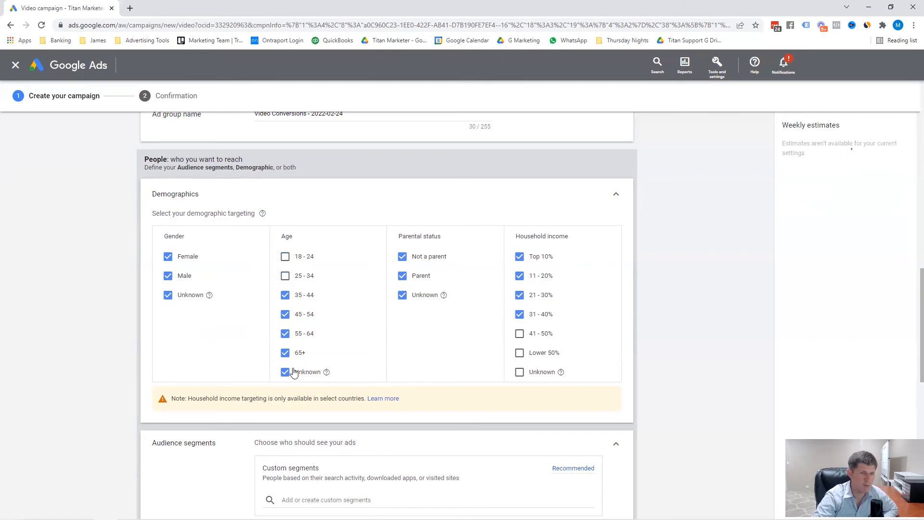
left_click(285, 352)
left_click(285, 372)
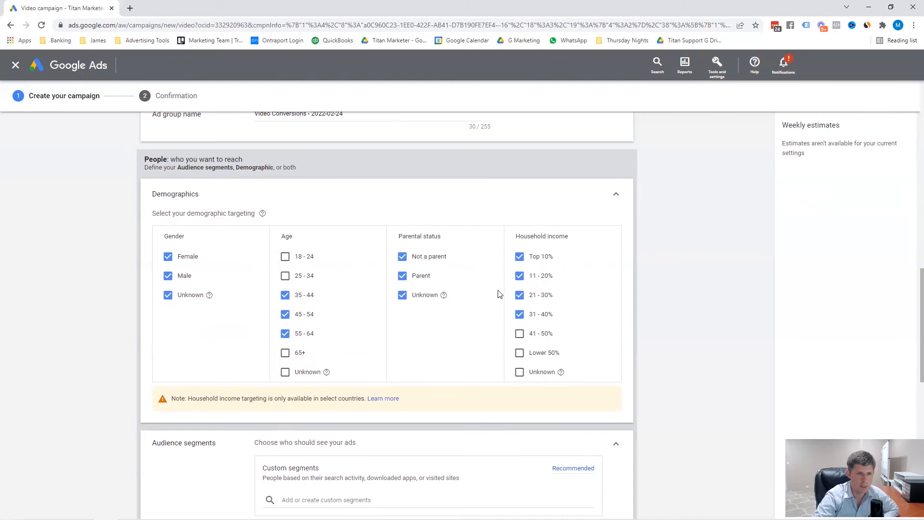
Set the daily budget to A$15.00 and create the video campaign without an ad, keeping optimized targeting on
scroll(481, 265, "down", 9)
scroll(361, 268, "up", 4)
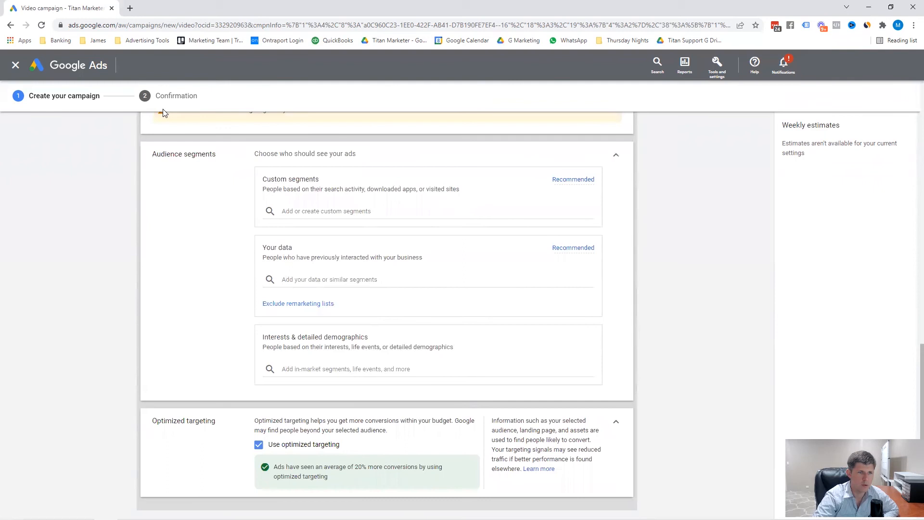
scroll(230, 332, "down", 4)
scroll(412, 254, "down", 1)
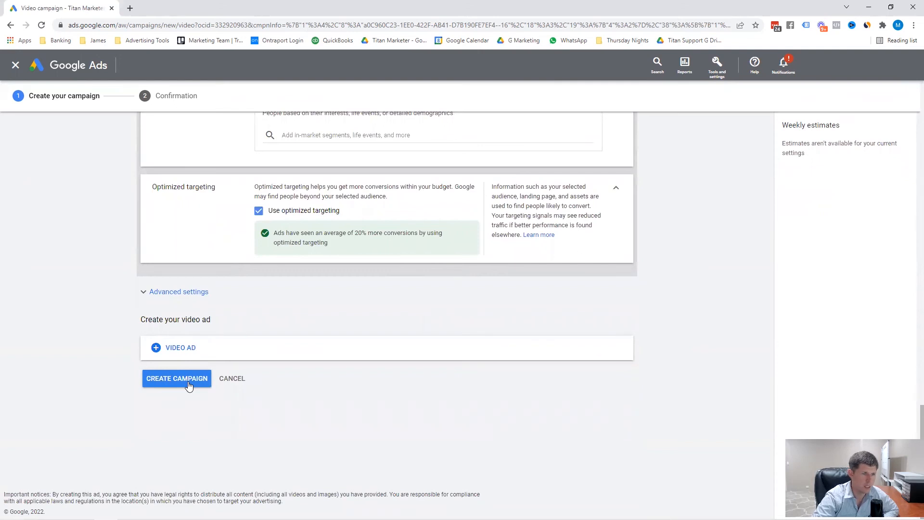
left_click(188, 384)
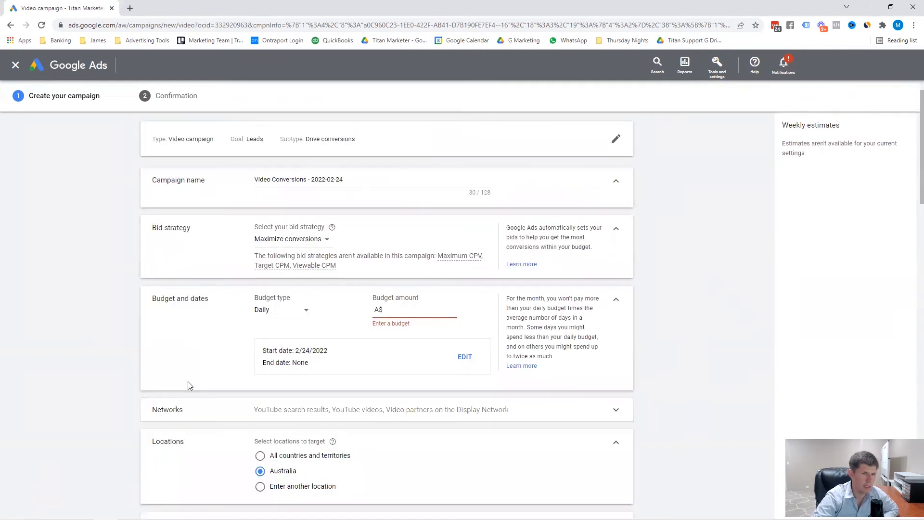
type("15.00")
scroll(318, 317, "down", 20)
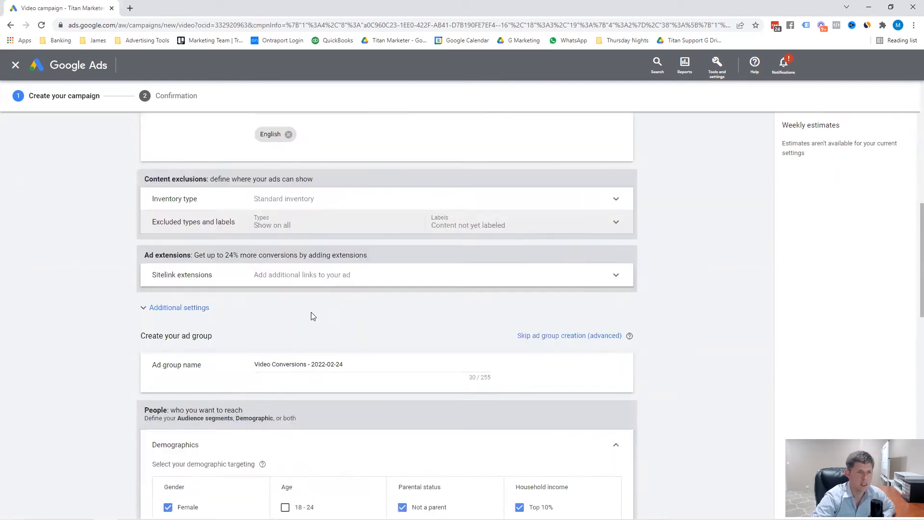
left_click(197, 376)
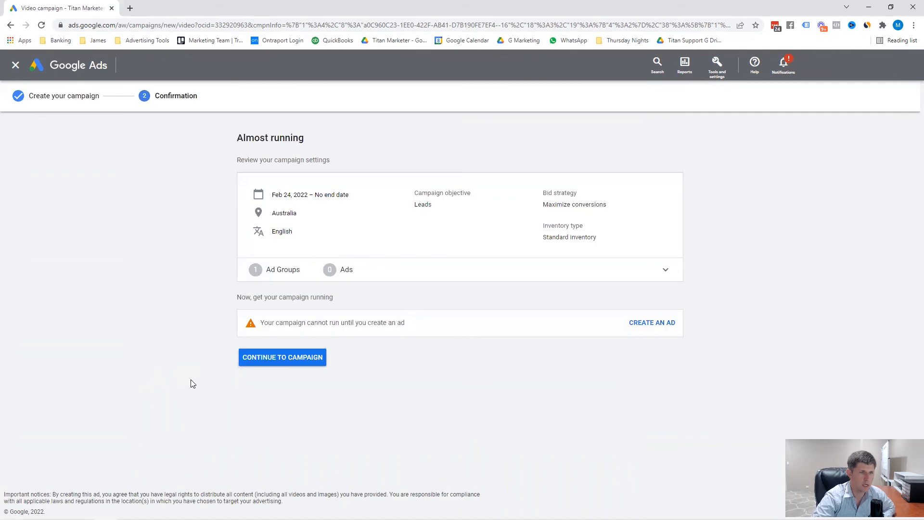
Continue to the new campaign and open the audience page of its ad group Video Conversions - 2022-02-24
left_click(288, 362)
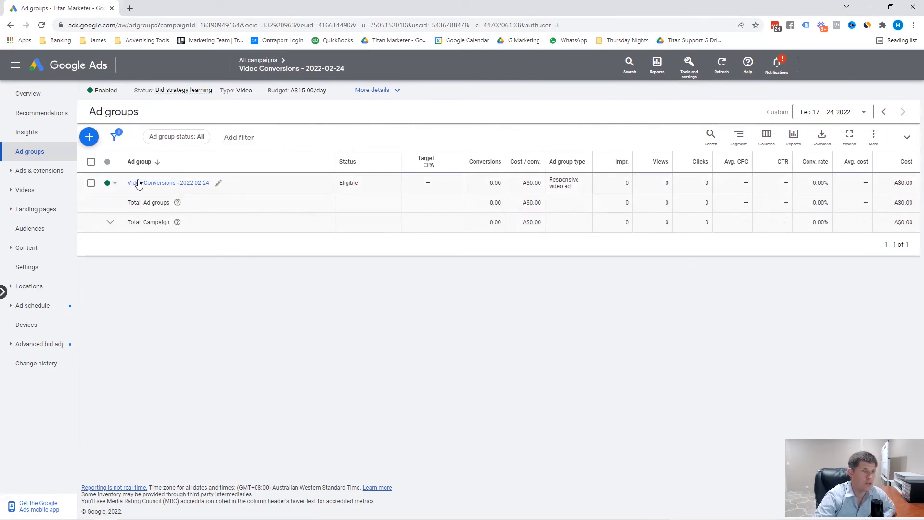
left_click(169, 183)
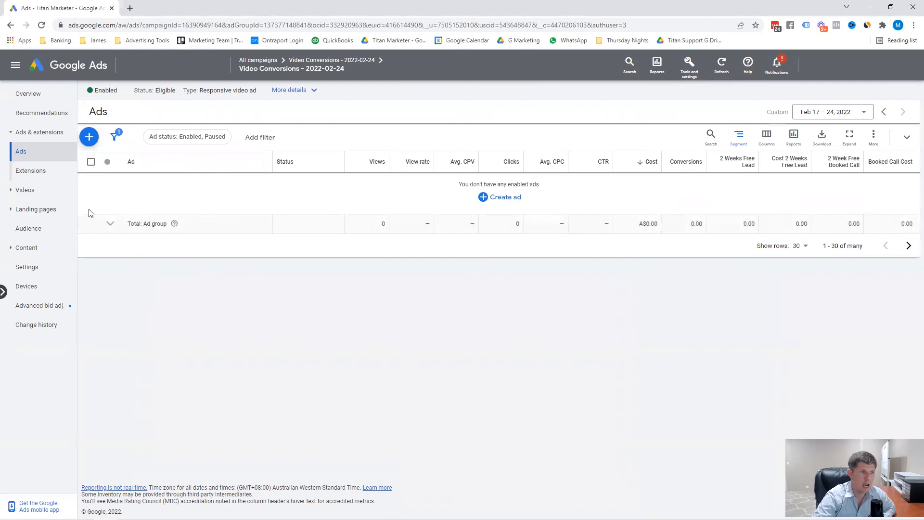
left_click(32, 233)
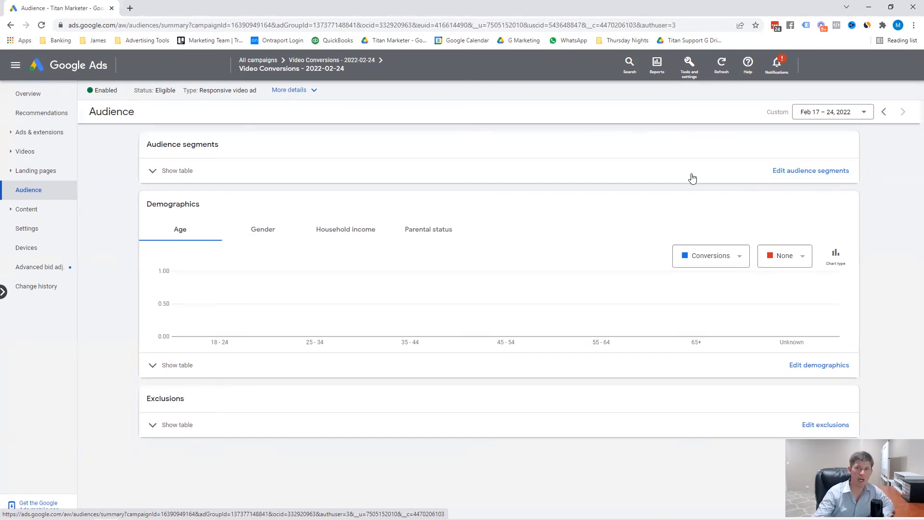
Add the combined segment CS - Workout - Website/Search Intent to the ad group's audience segments and save
left_click(794, 174)
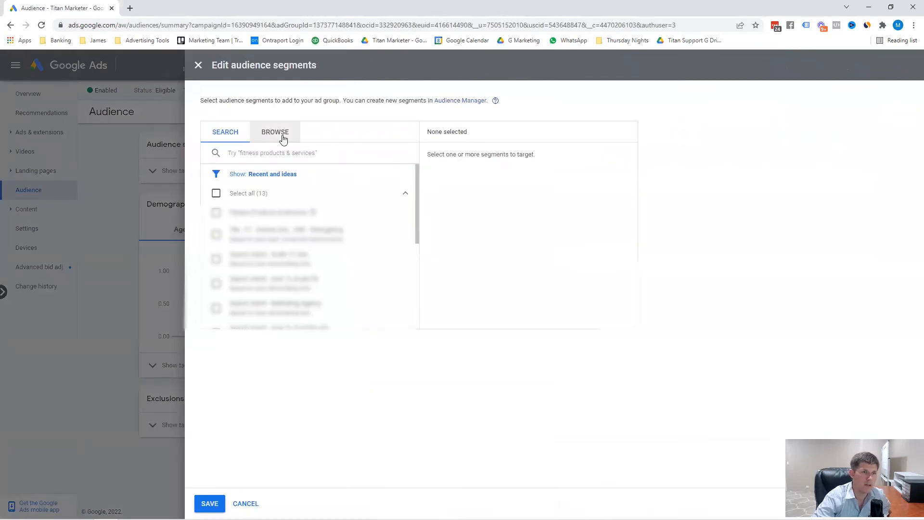
left_click(284, 139)
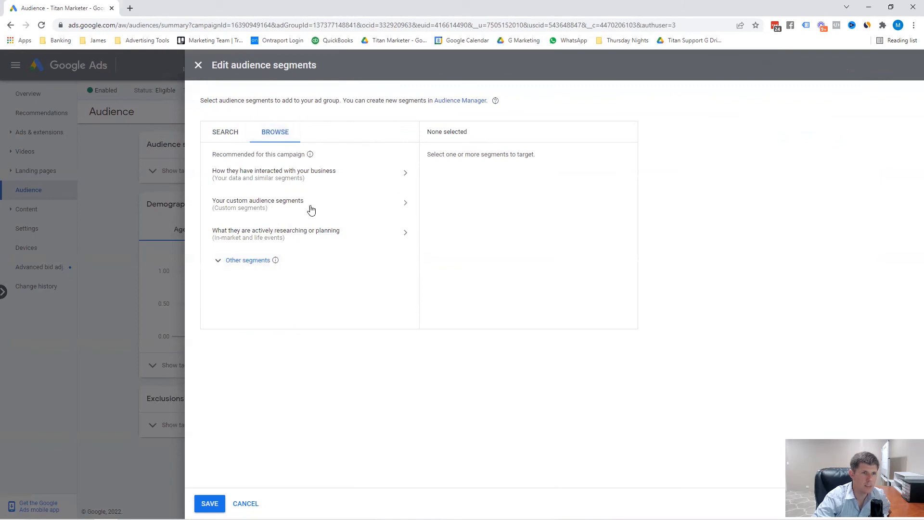
left_click(228, 262)
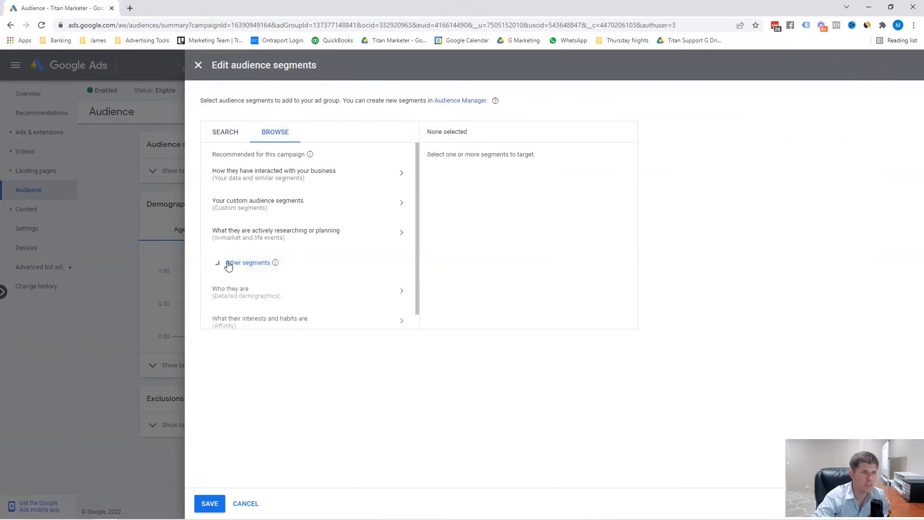
scroll(344, 231, "down", 1)
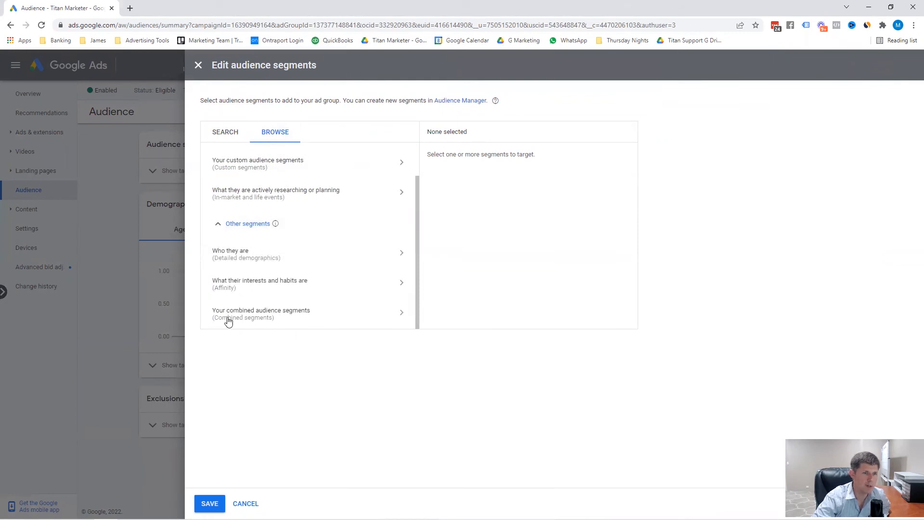
left_click(401, 314)
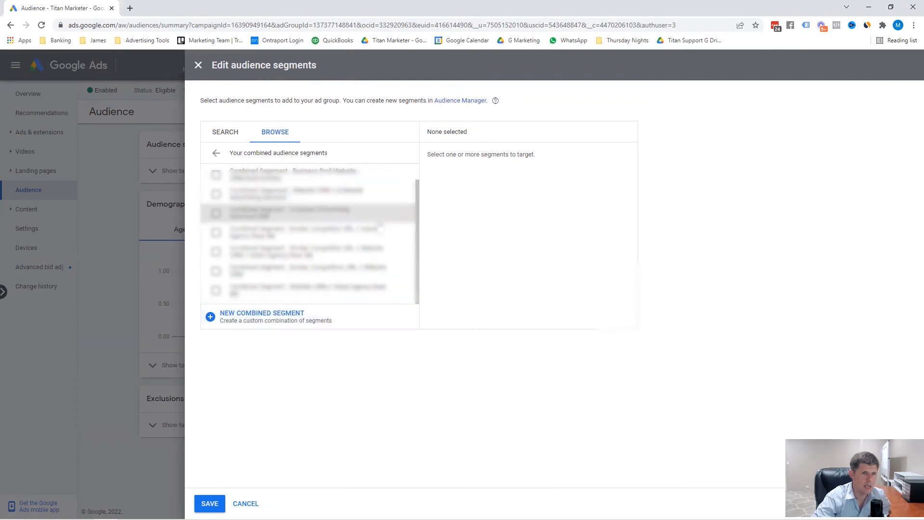
scroll(293, 262, "up", 2)
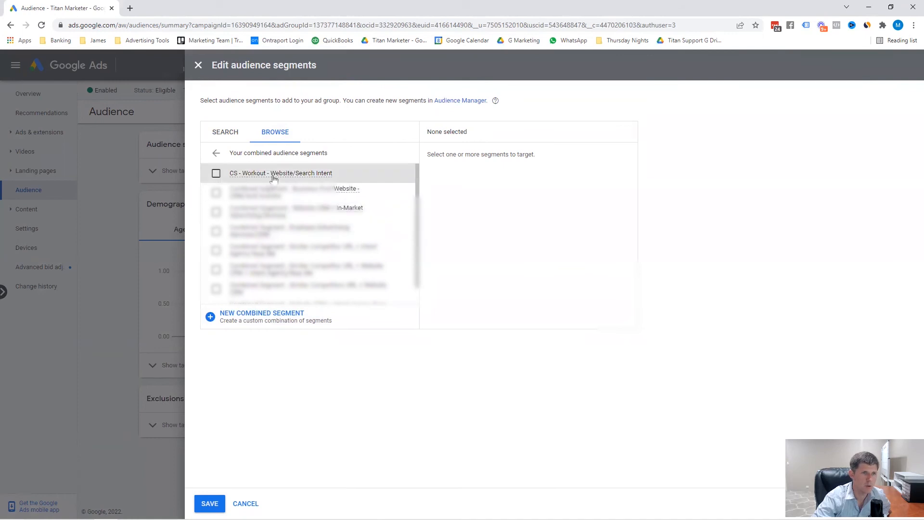
mouse_move(259, 175)
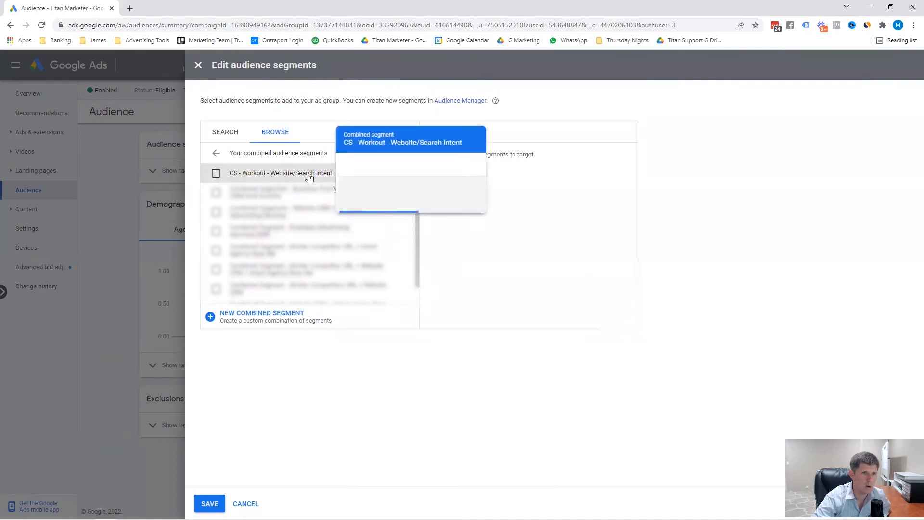
left_click(216, 173)
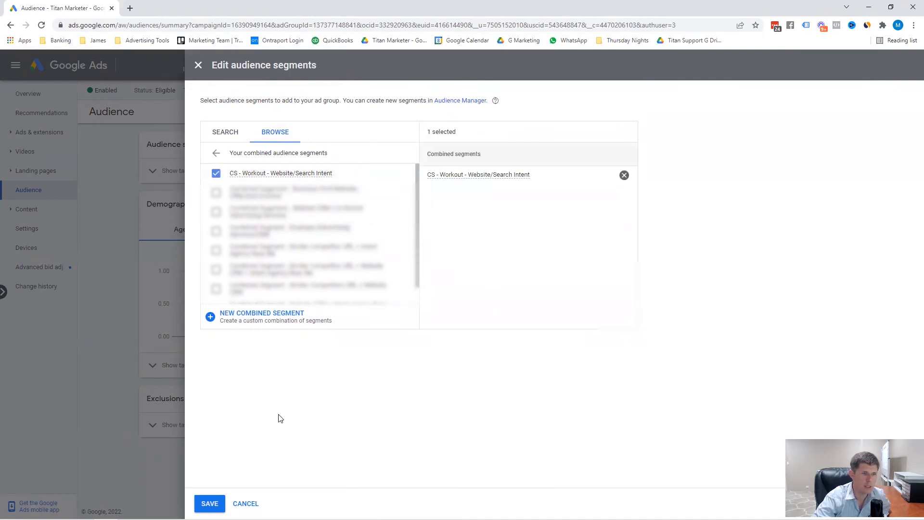
left_click(209, 503)
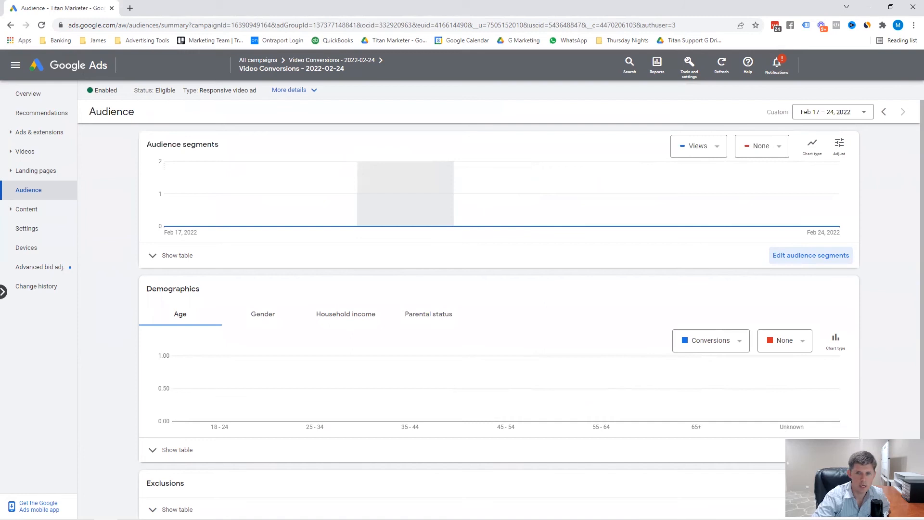
Review the ad group's demographic selections and leave them without saving
left_click(810, 255)
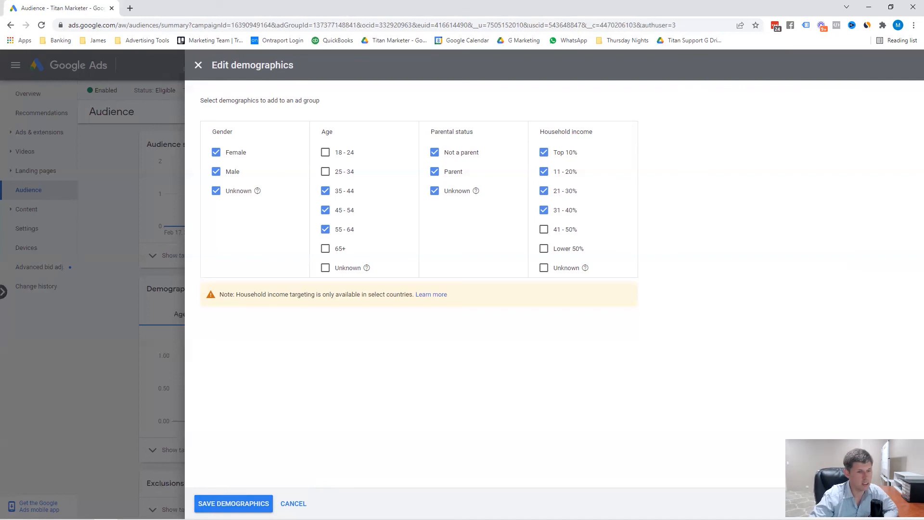
left_click(293, 503)
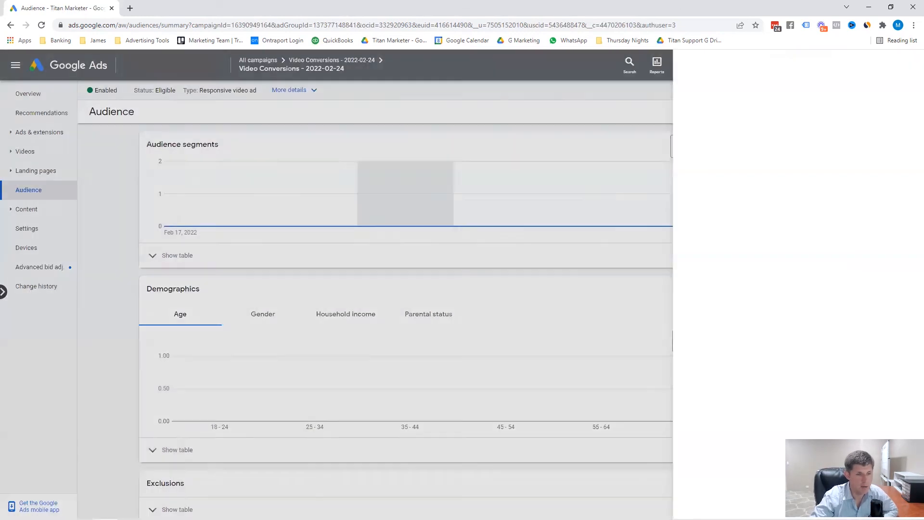